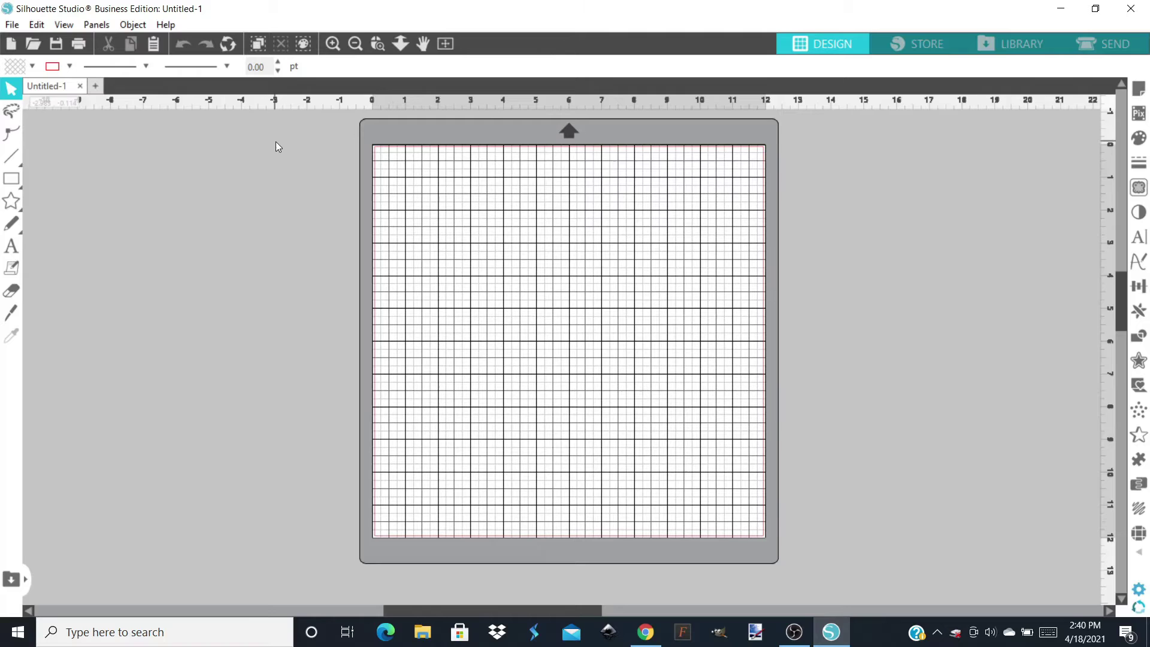
- Set both the default fill color and the line color to black
{"action": "left_click", "coordinate": [34, 67]}
{"action": "left_click", "coordinate": [19, 93]}
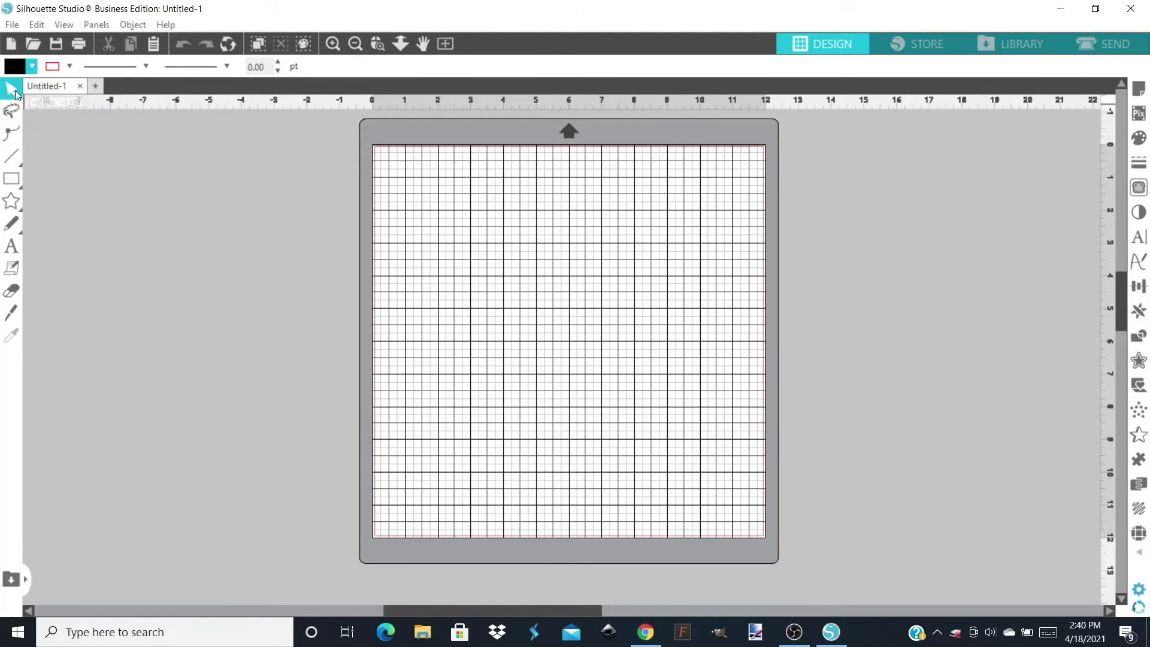
{"action": "left_click", "coordinate": [69, 68]}
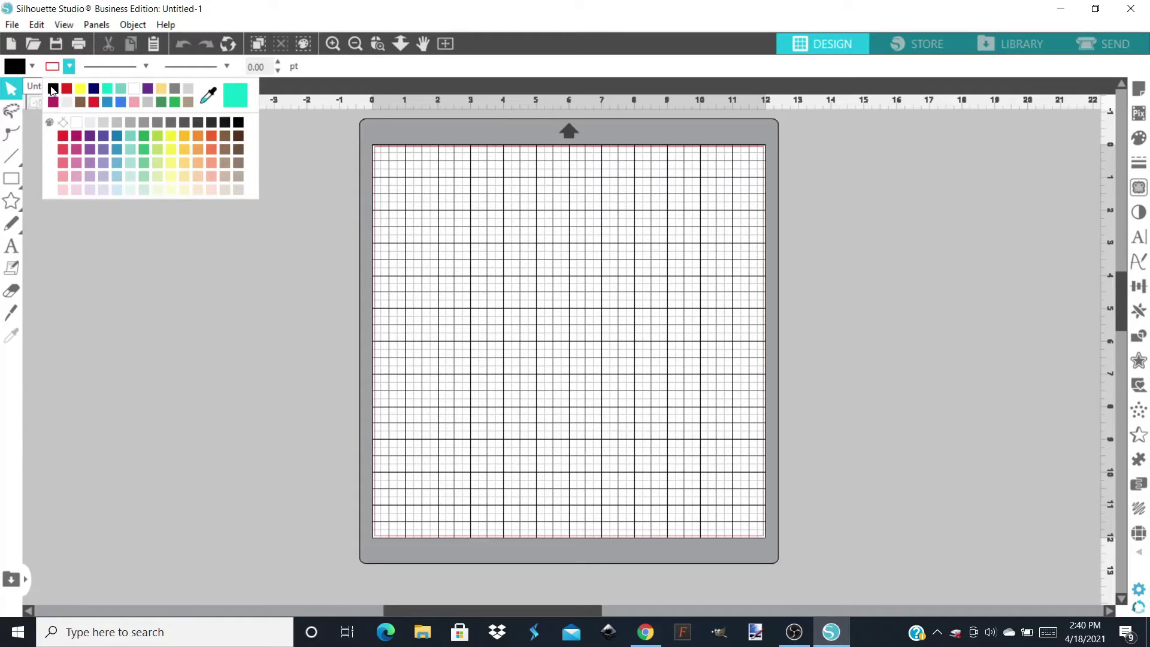
{"action": "left_click", "coordinate": [52, 90]}
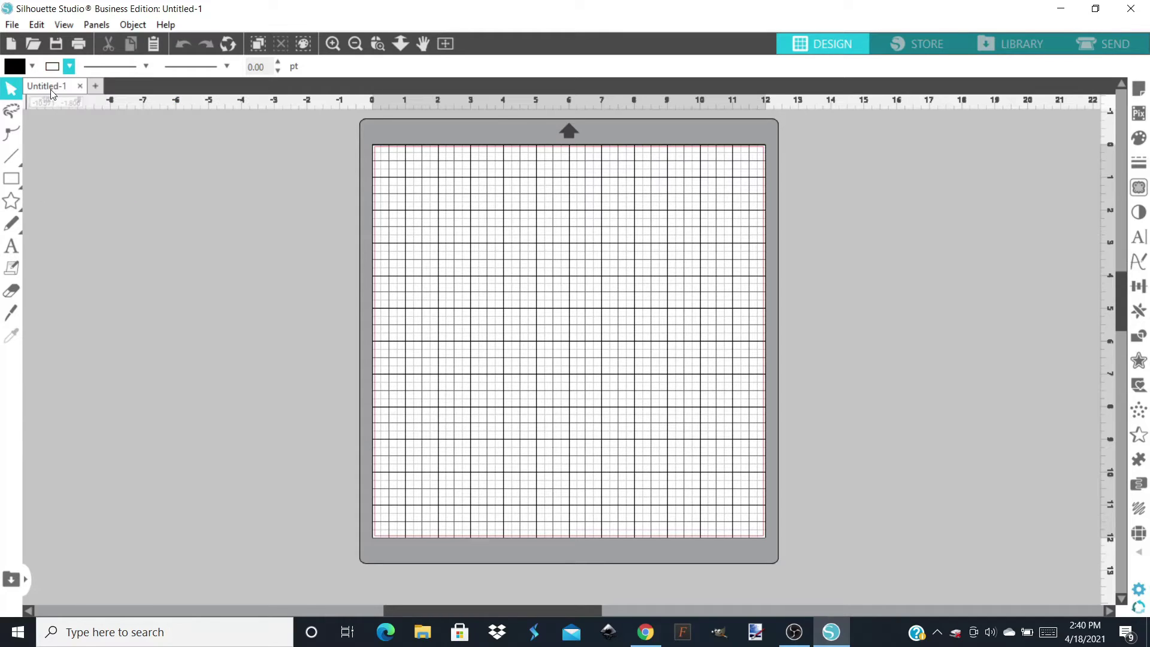
- Add the text LOVE near the upper middle of the cutting mat
{"action": "left_click", "coordinate": [11, 244]}
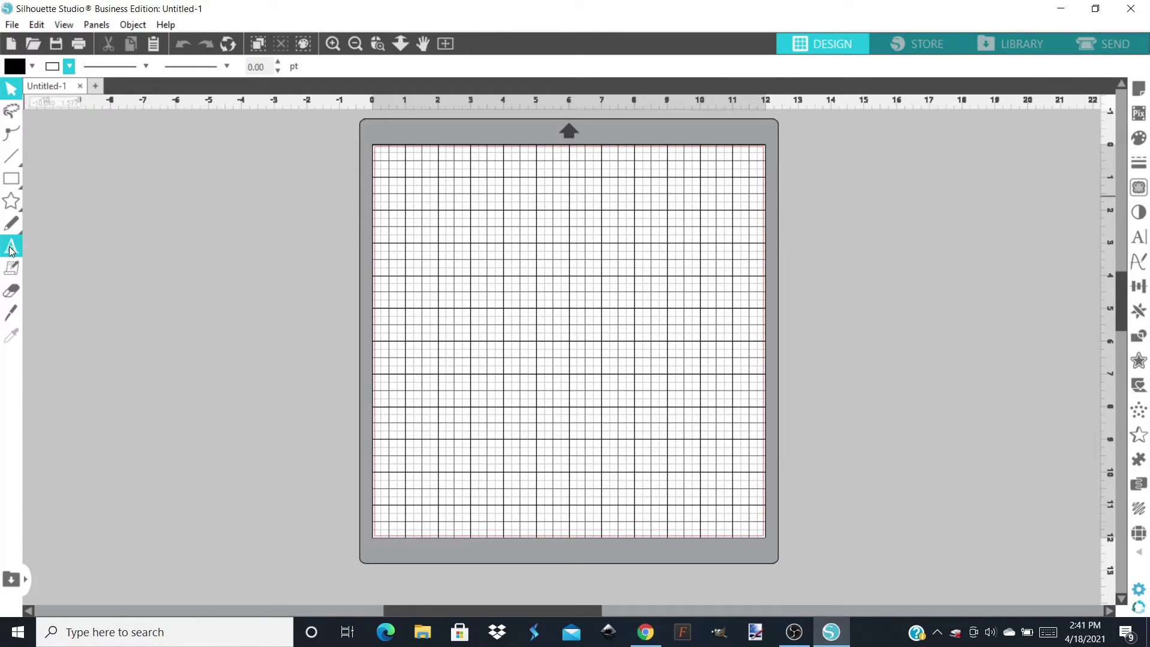
{"action": "left_click", "coordinate": [483, 284]}
{"action": "key", "text": "Escape"}
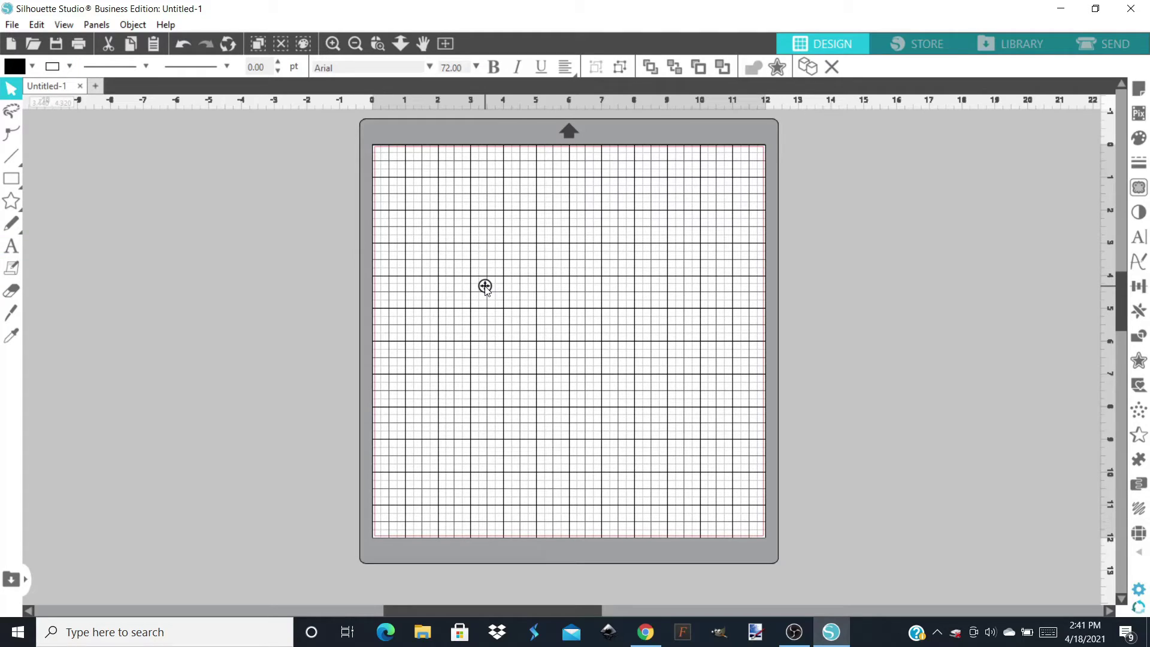
{"action": "left_click", "coordinate": [485, 286]}
{"action": "type", "text": "LOVE"}
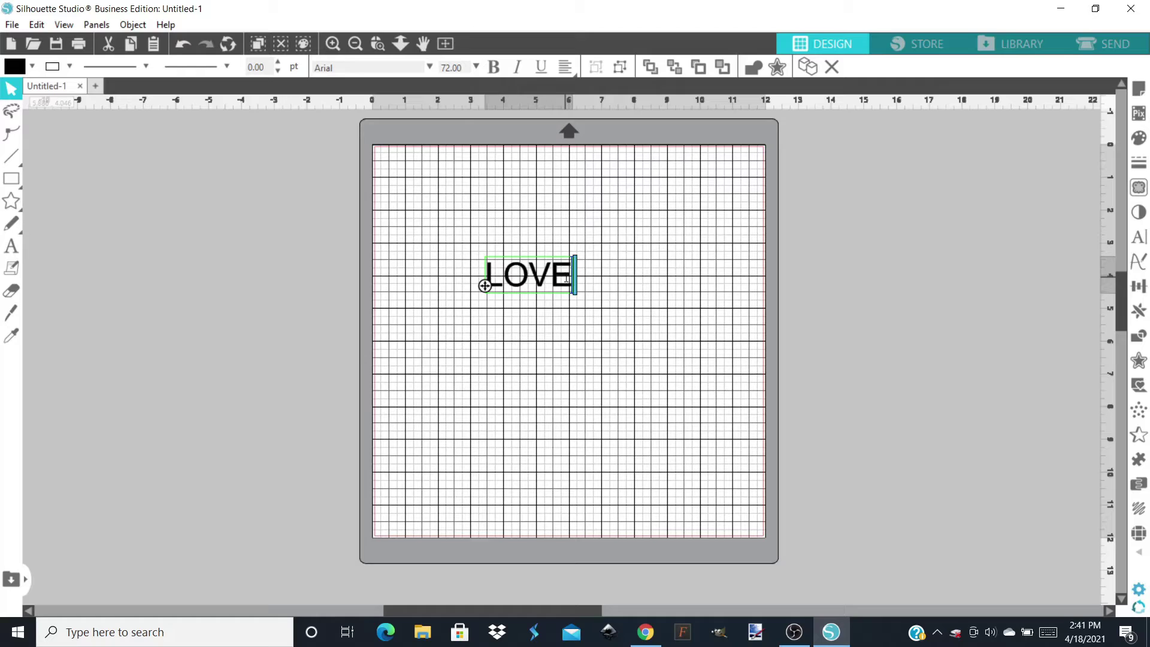
- Try the Spotlight and graceful fonts on the LOVE text, and settle on Impact
{"action": "left_click_drag", "start_coordinate": [566, 279], "coordinate": [486, 277]}
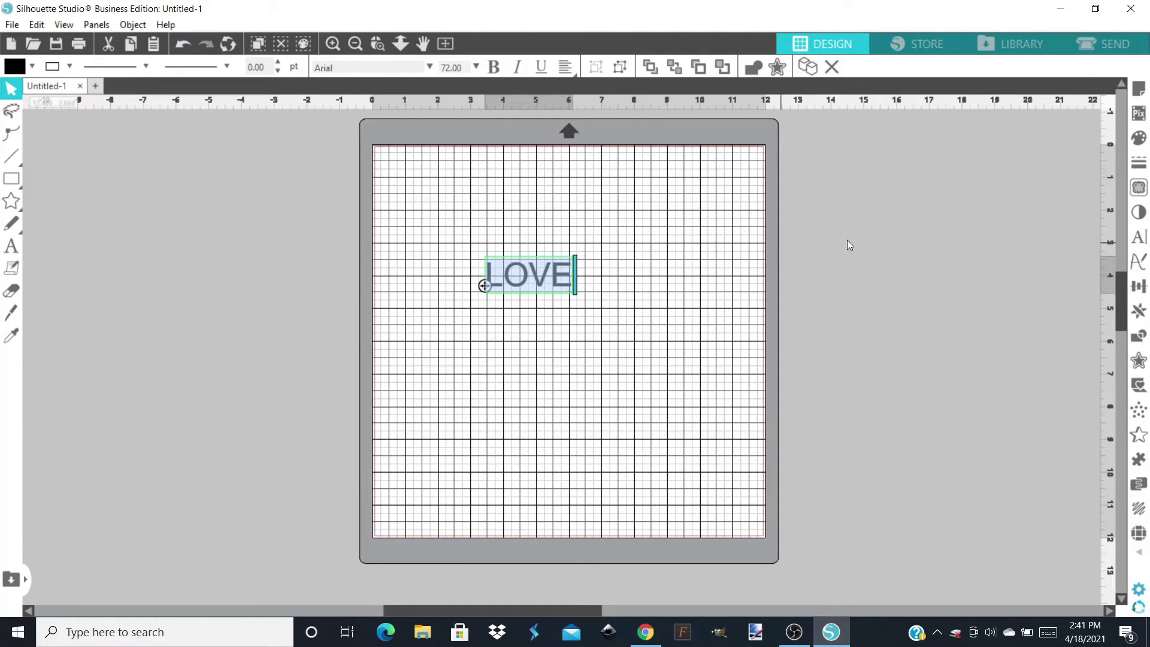
{"action": "left_click", "coordinate": [1143, 240]}
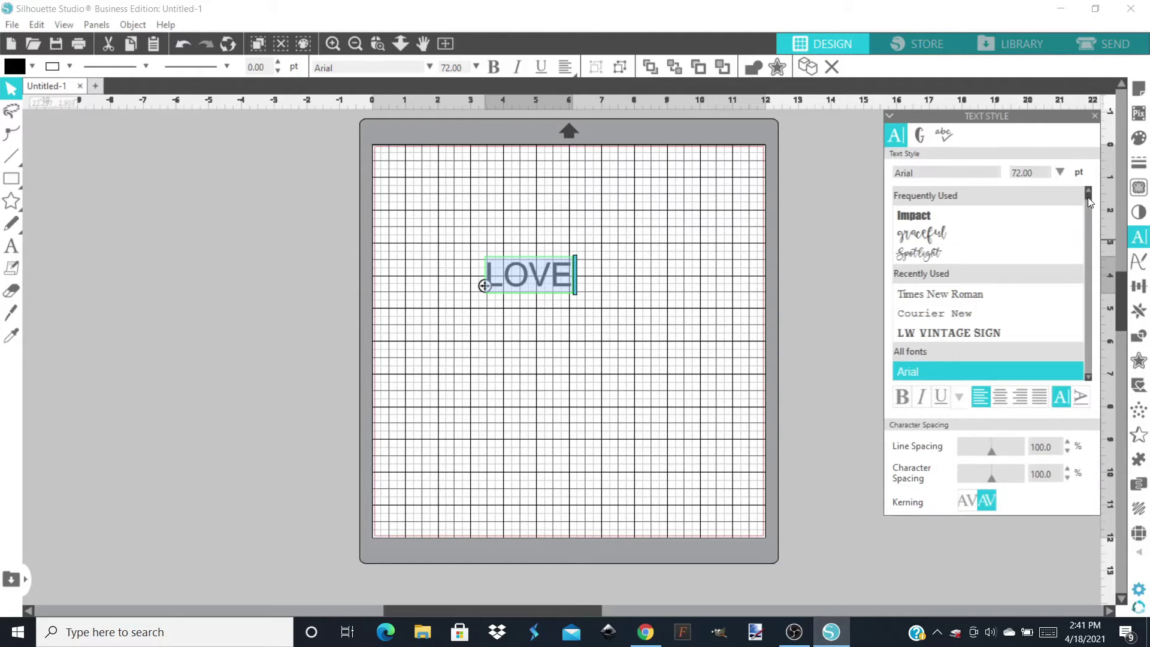
{"action": "left_click", "coordinate": [914, 253]}
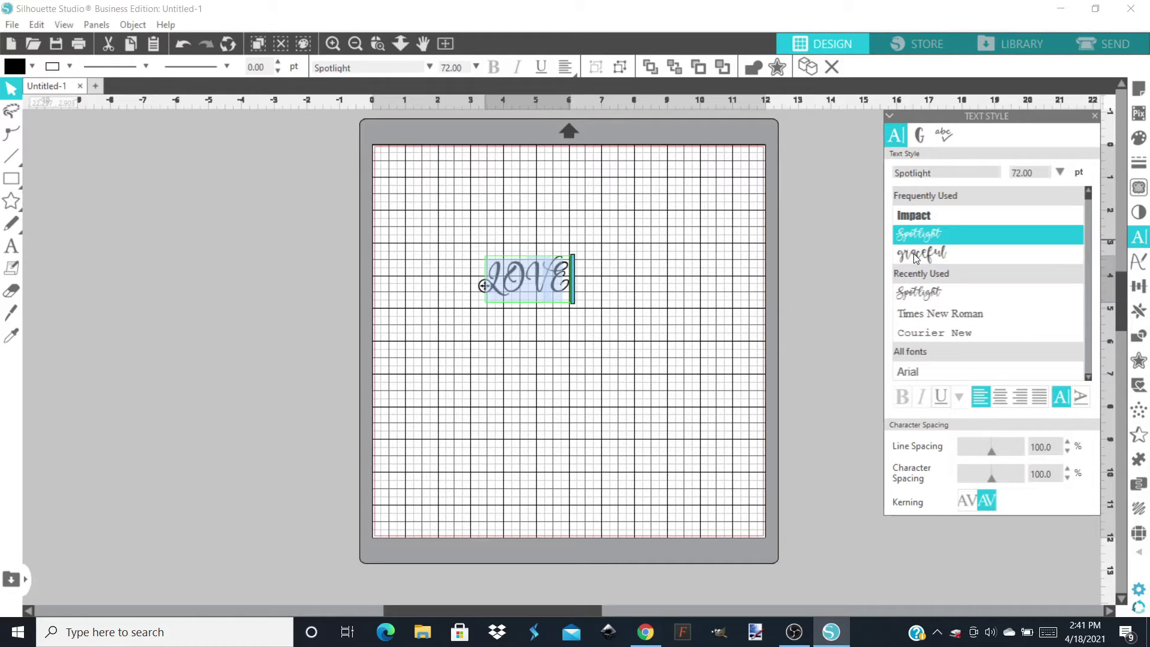
{"action": "left_click", "coordinate": [916, 256]}
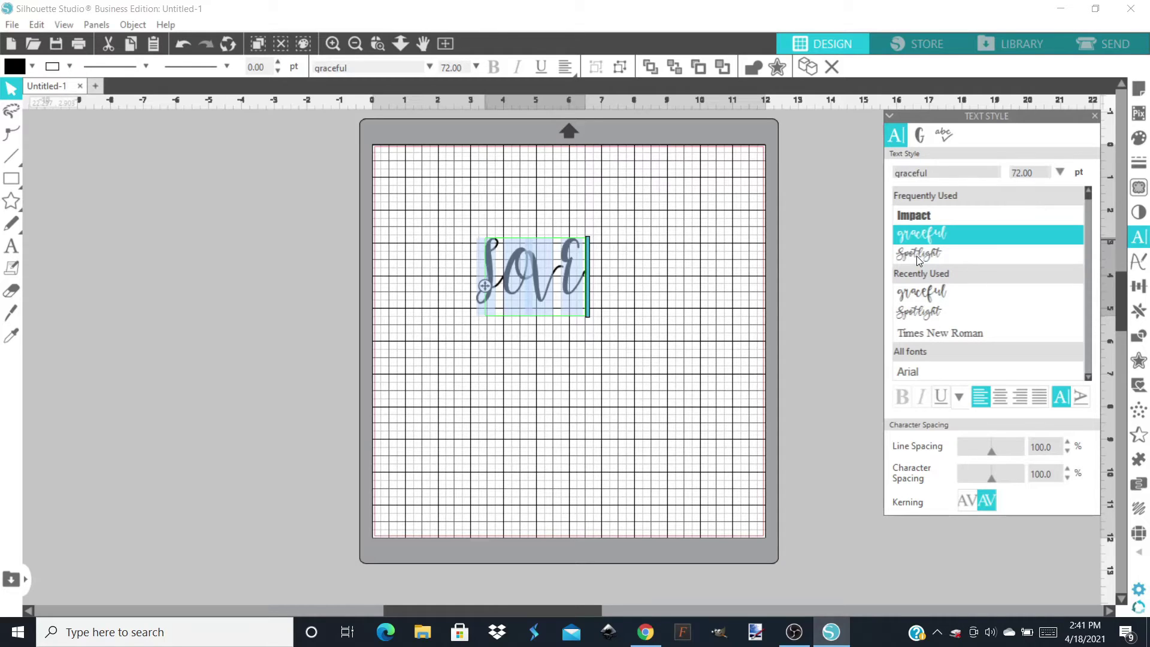
{"action": "left_click", "coordinate": [922, 213]}
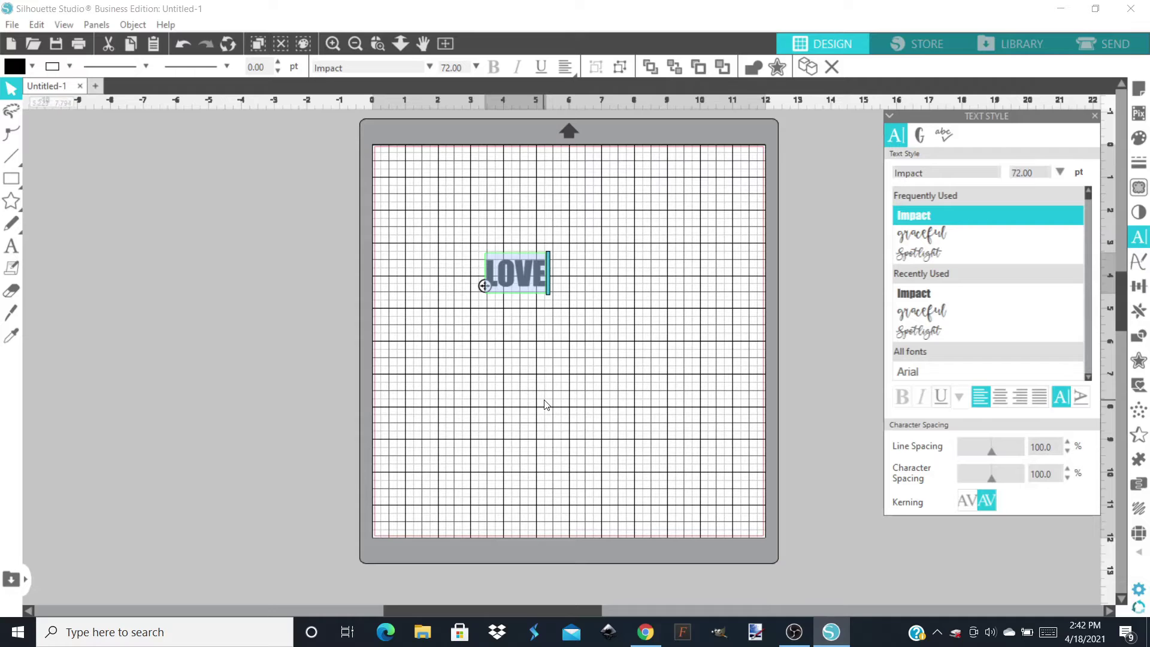
{"action": "left_click", "coordinate": [602, 356]}
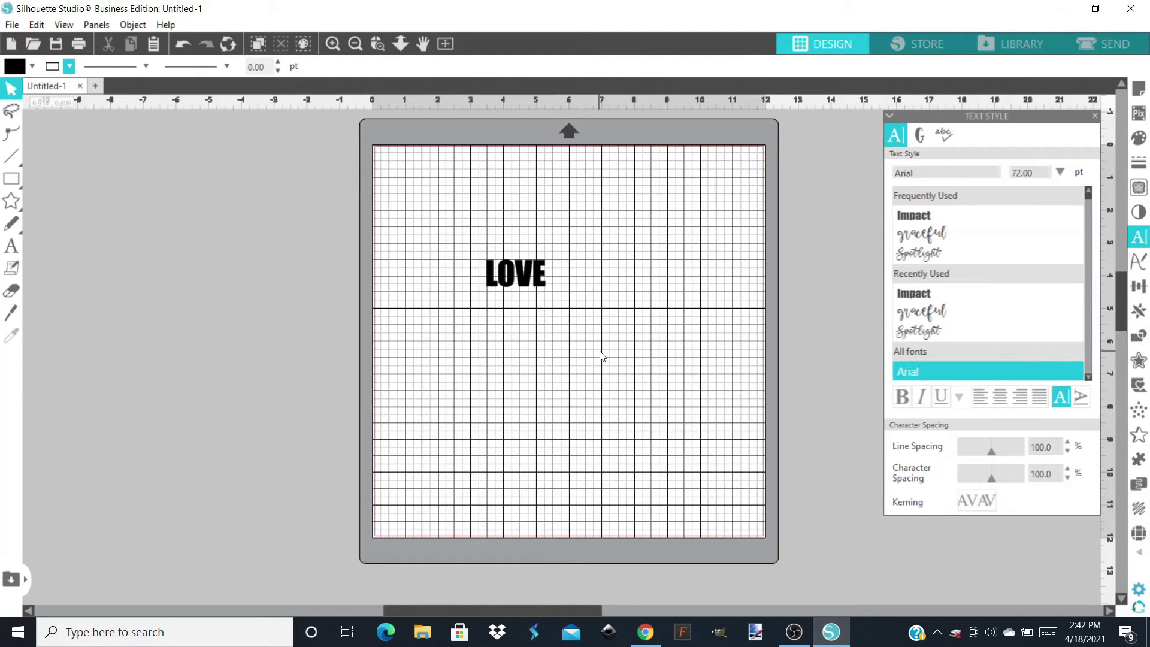
- Enlarge and stretch the LOVE text to about 11.2 in wide, nearly spanning the mat's width
{"action": "left_click", "coordinate": [531, 283]}
{"action": "left_click_drag", "start_coordinate": [551, 298], "coordinate": [729, 442]}
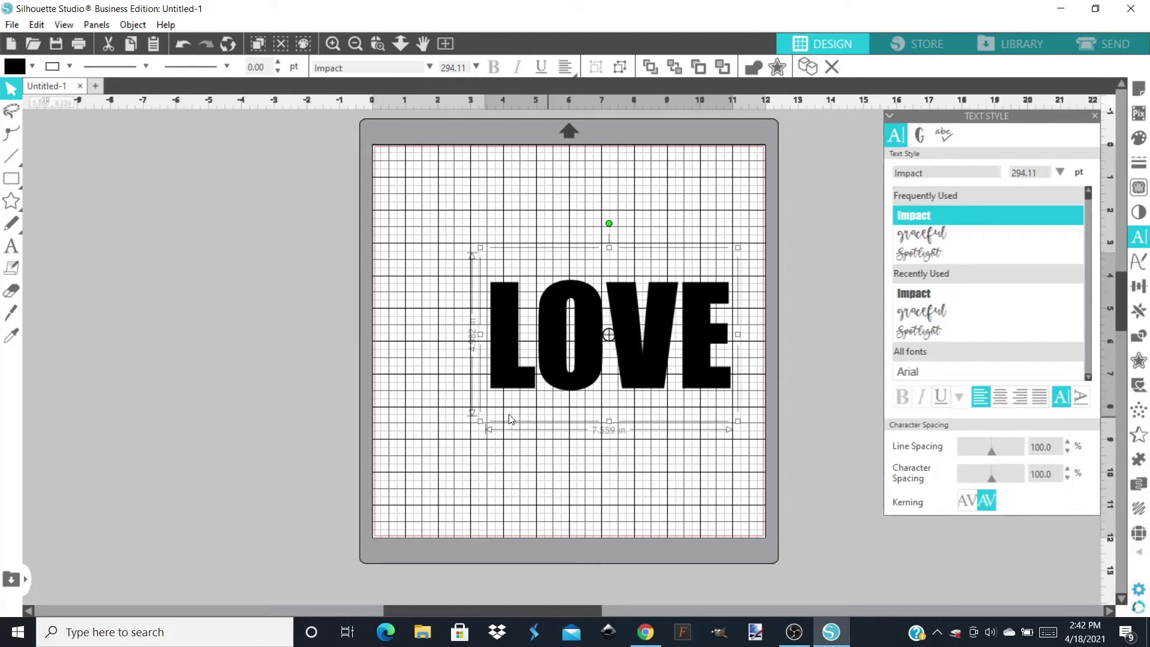
{"action": "left_click_drag", "start_coordinate": [480, 421], "coordinate": [366, 443]}
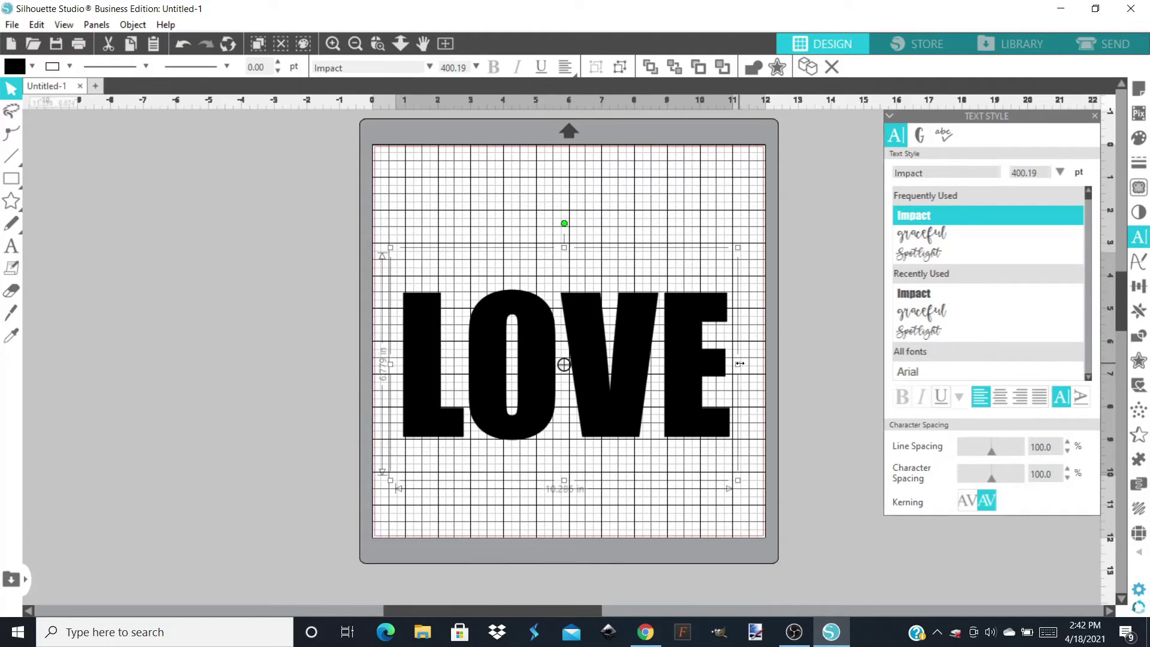
{"action": "mouse_move", "coordinate": [740, 363]}
{"action": "left_mouse_down"}
{"action": "mouse_move", "coordinate": [767, 362]}
{"action": "mouse_move", "coordinate": [738, 363]}
{"action": "left_mouse_up"}
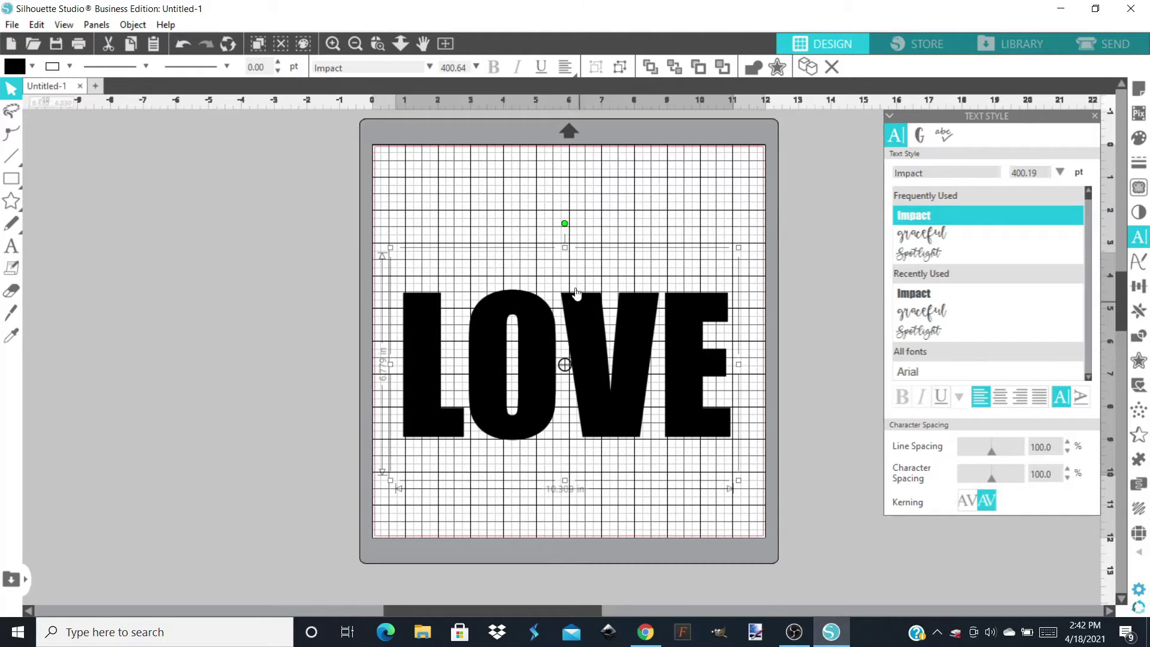
{"action": "left_click_drag", "start_coordinate": [566, 248], "coordinate": [568, 219]}
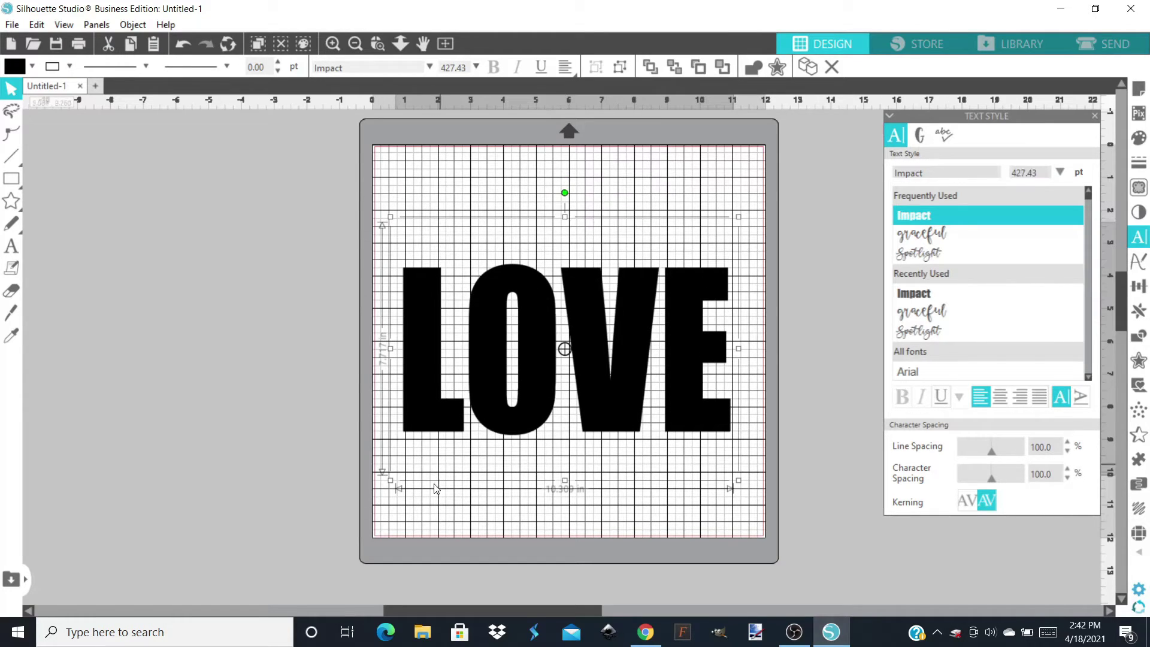
{"action": "left_click_drag", "start_coordinate": [392, 483], "coordinate": [381, 491]}
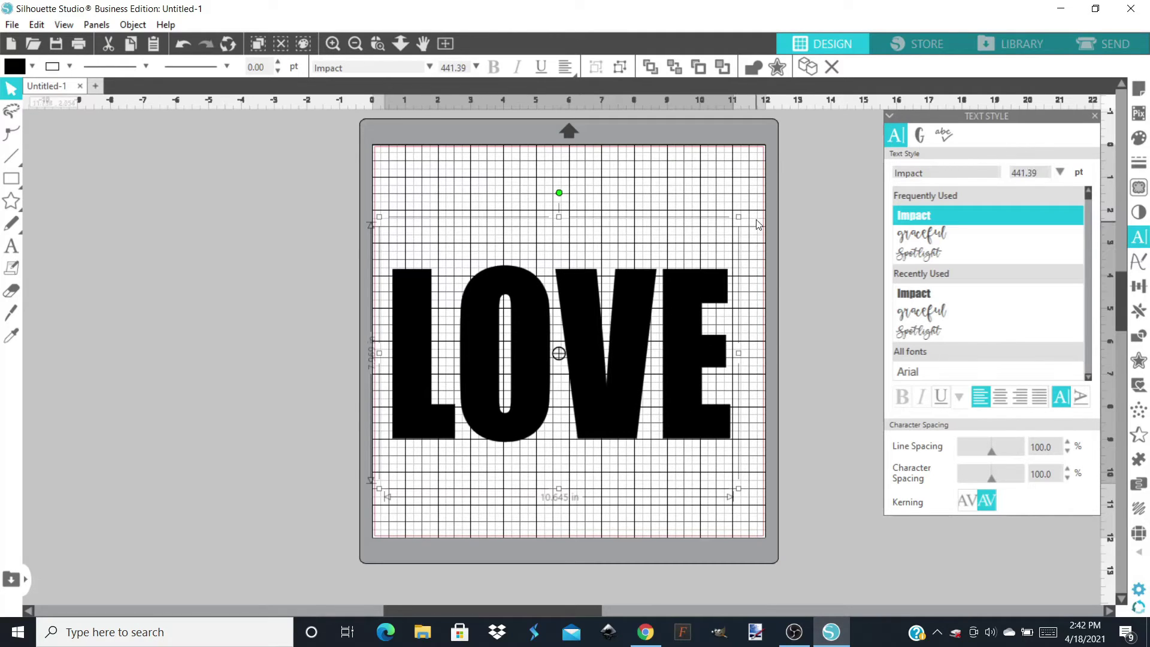
{"action": "left_click_drag", "start_coordinate": [738, 216], "coordinate": [756, 205]}
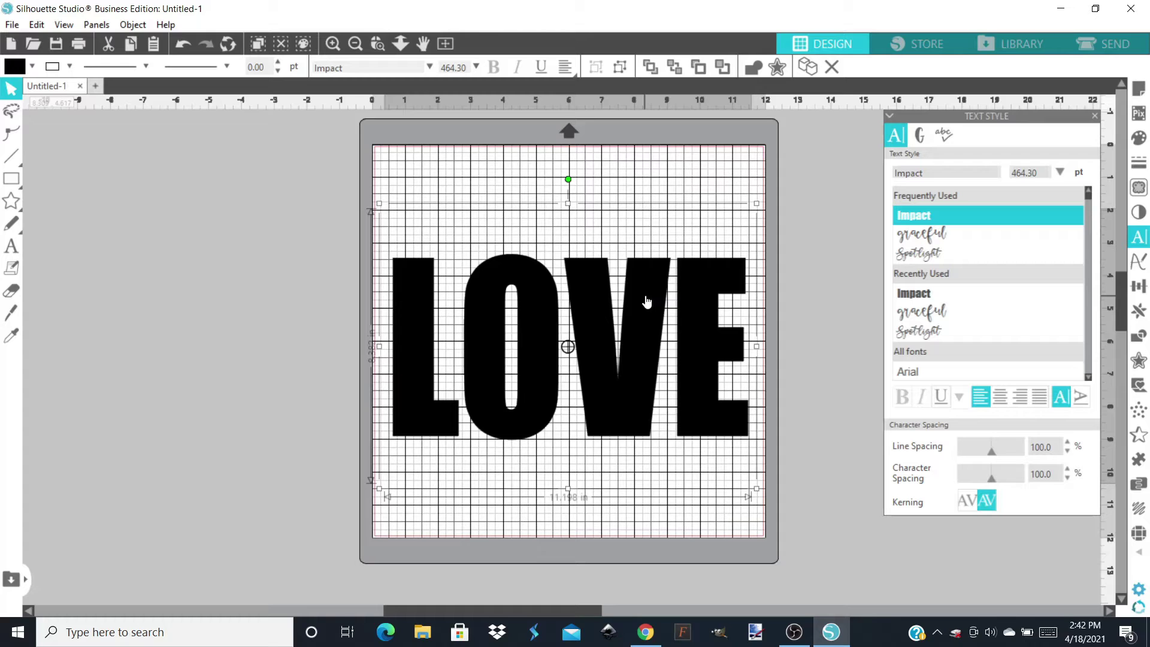
- Switch to Chrome, search Google for pixabay and open the Pixabay website
{"action": "left_click", "coordinate": [648, 633]}
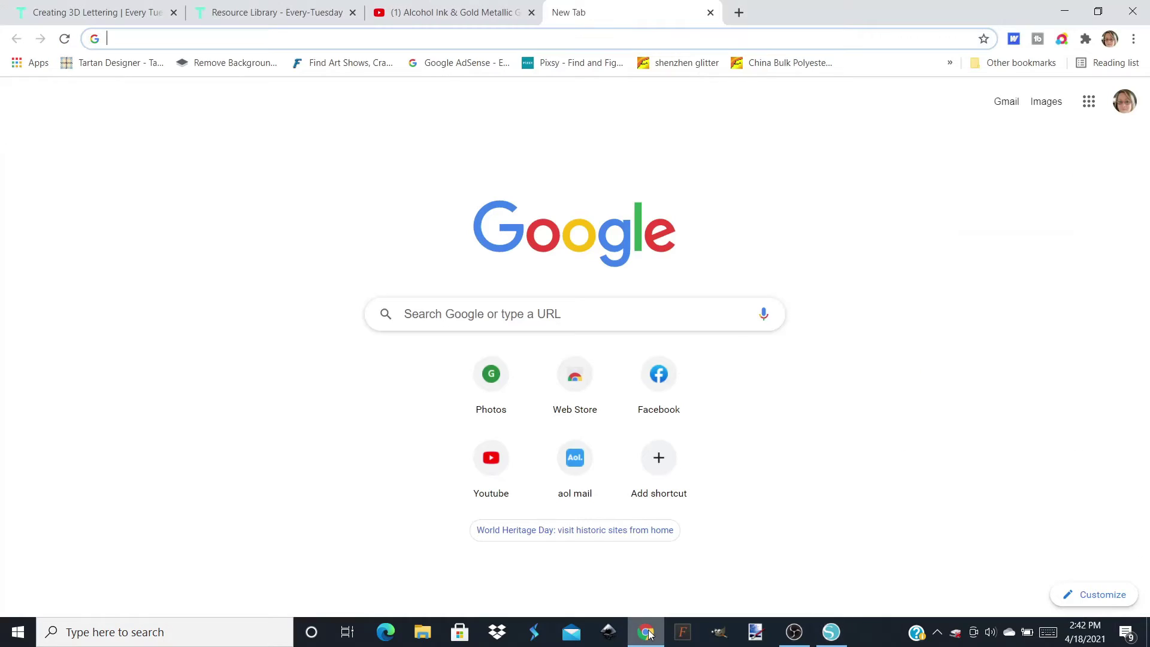
{"action": "left_click", "coordinate": [488, 311]}
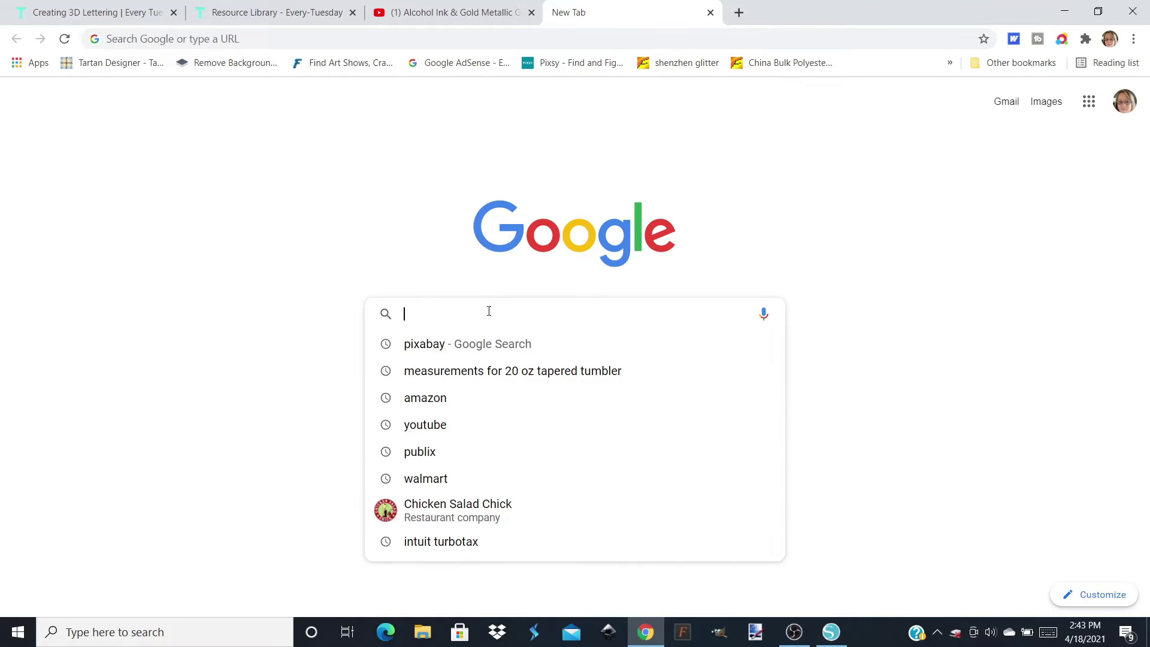
{"action": "type", "text": "pixabay"}
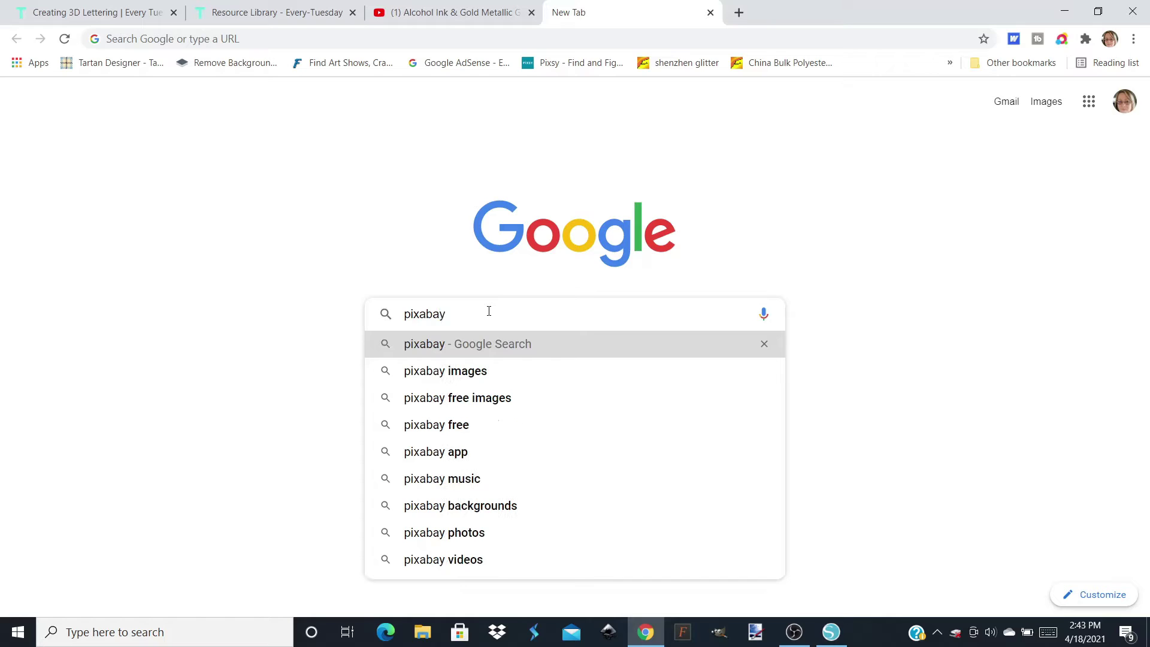
{"action": "key", "text": "Return"}
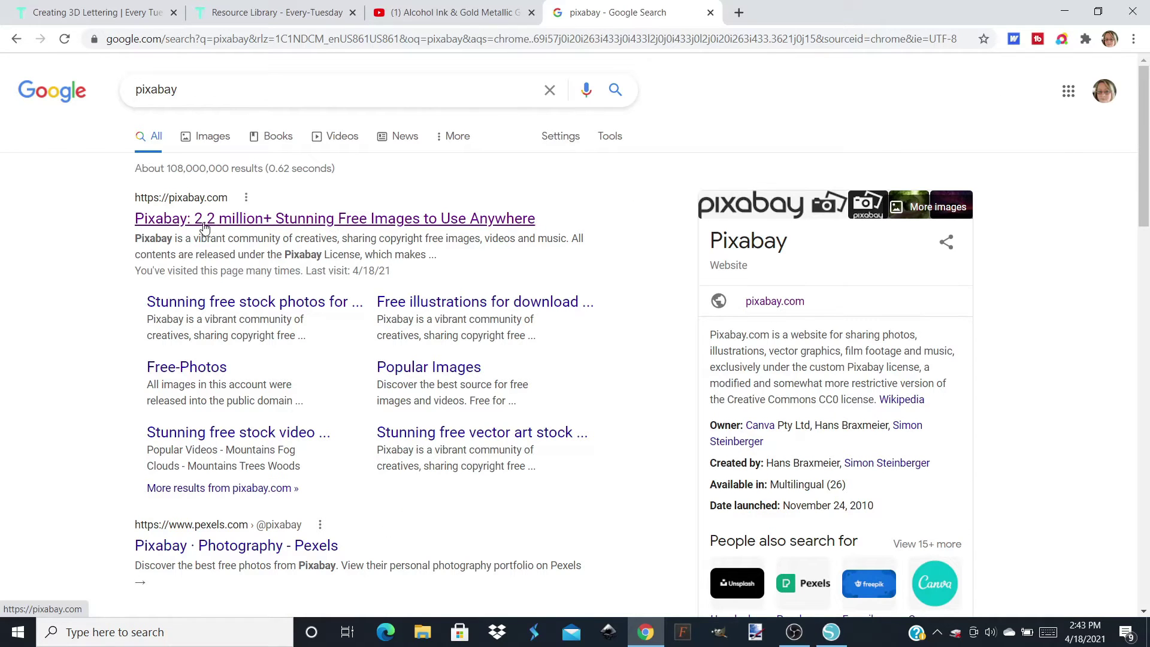
{"action": "left_click", "coordinate": [246, 219]}
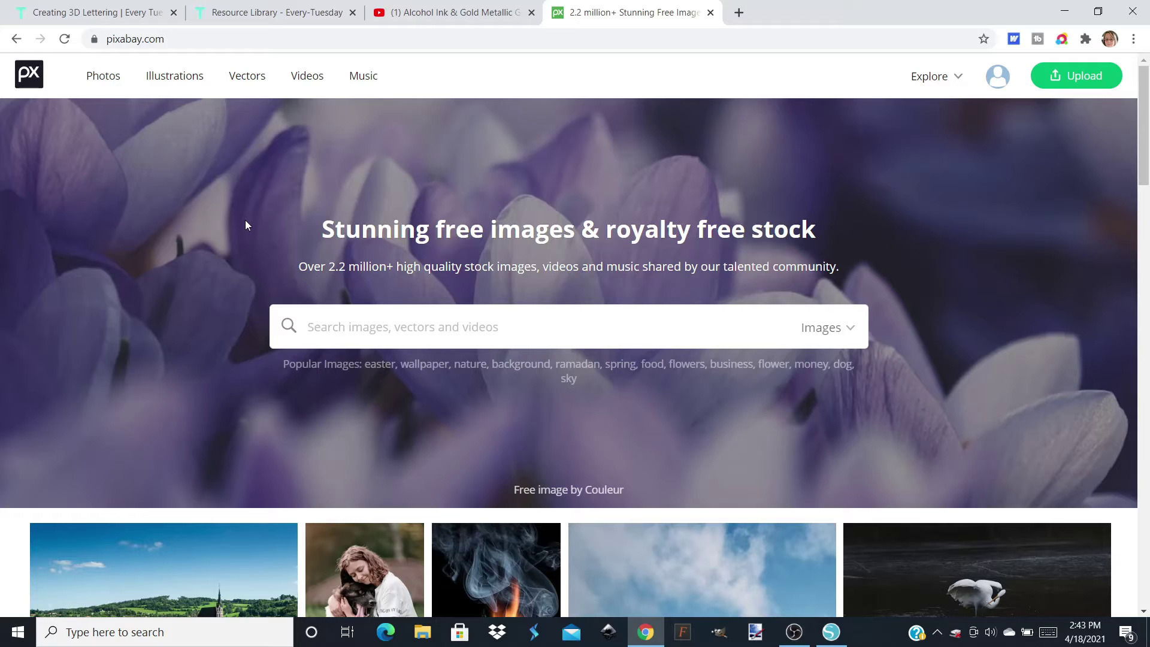
- Search Pixabay images for beach and open the red sunset illustration with palm tree silhouettes
{"action": "type", "text": "beach"}
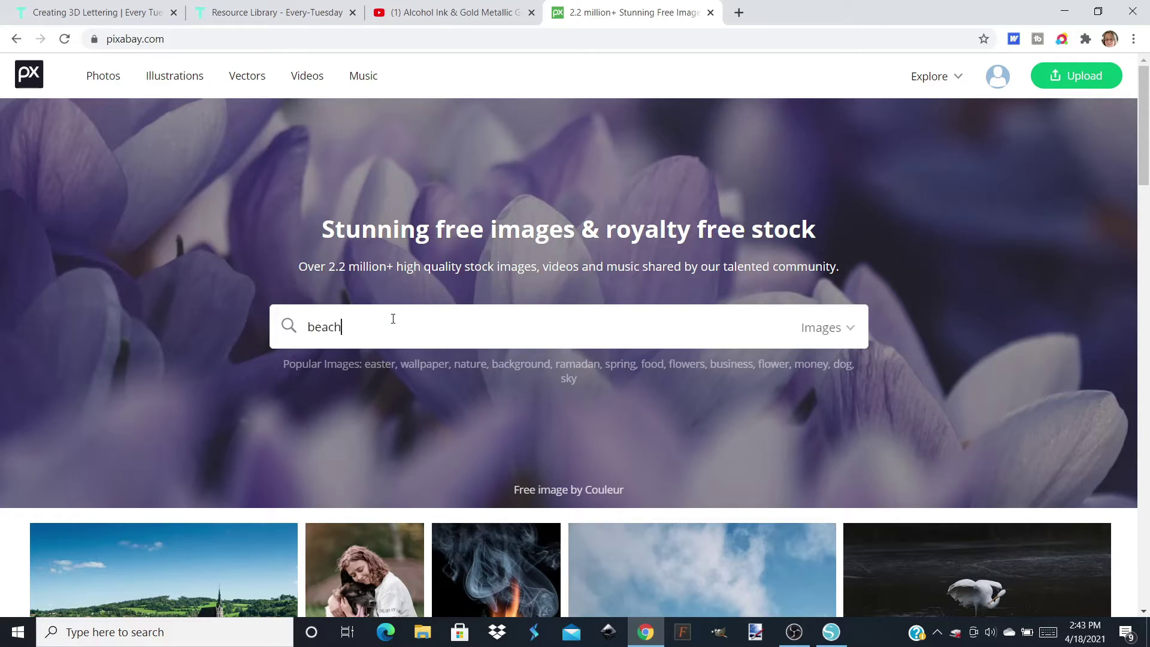
{"action": "key", "text": "Return"}
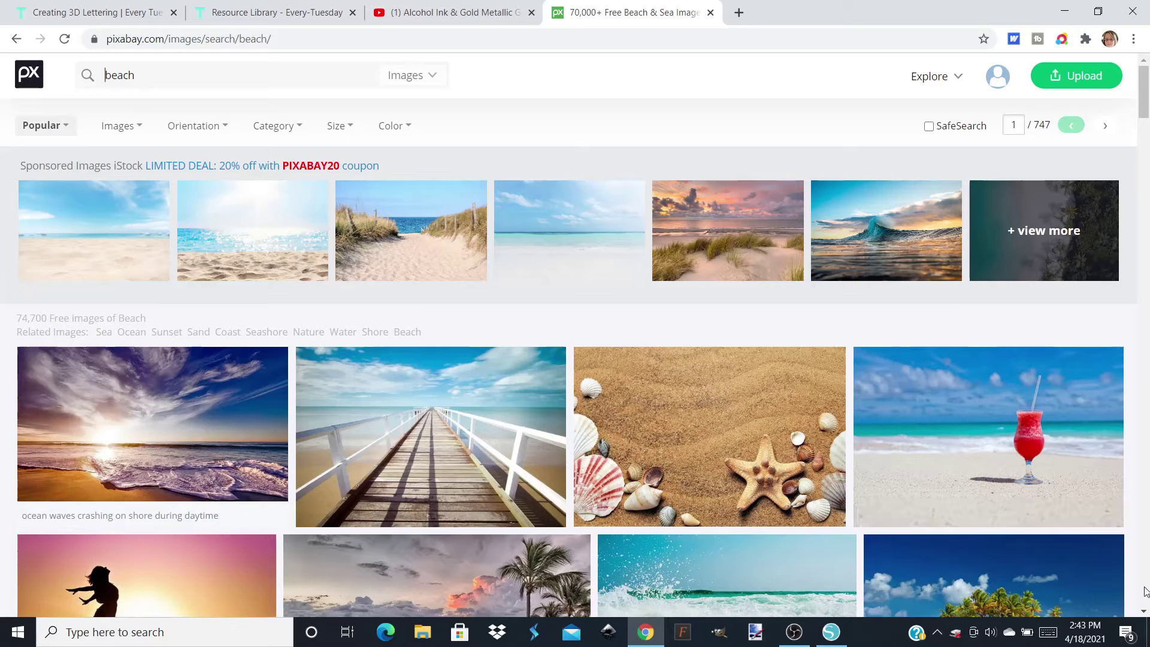
{"action": "left_click", "coordinate": [1143, 611]}
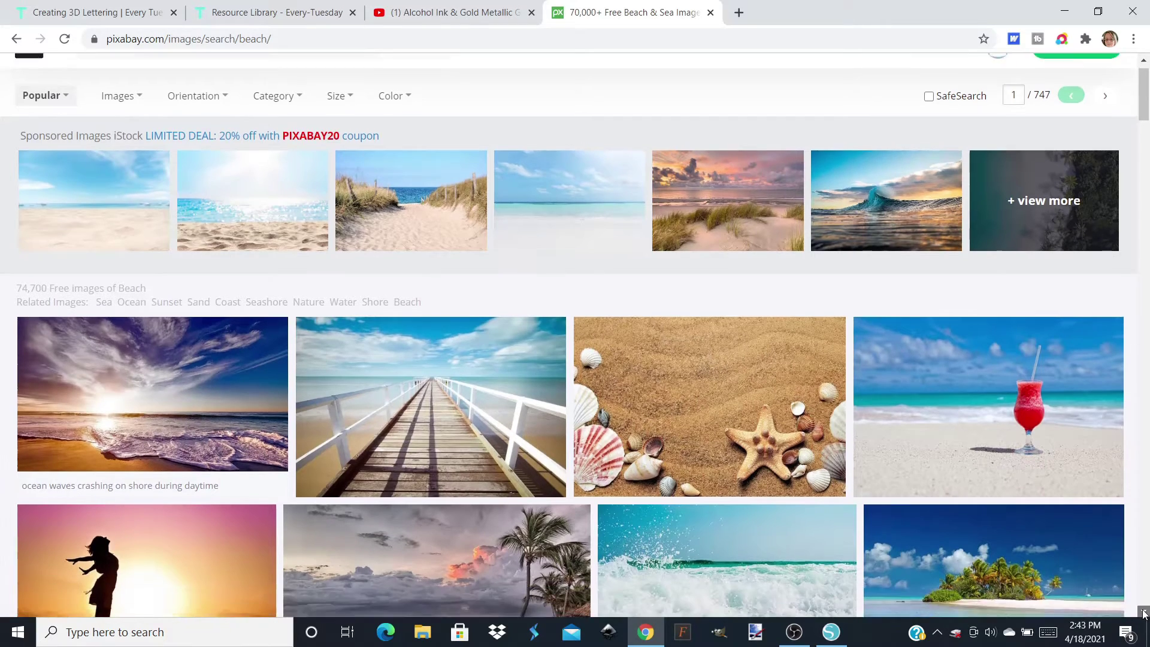
{"action": "scroll", "coordinate": [1143, 612], "scroll_direction": "down", "scroll_amount": 11}
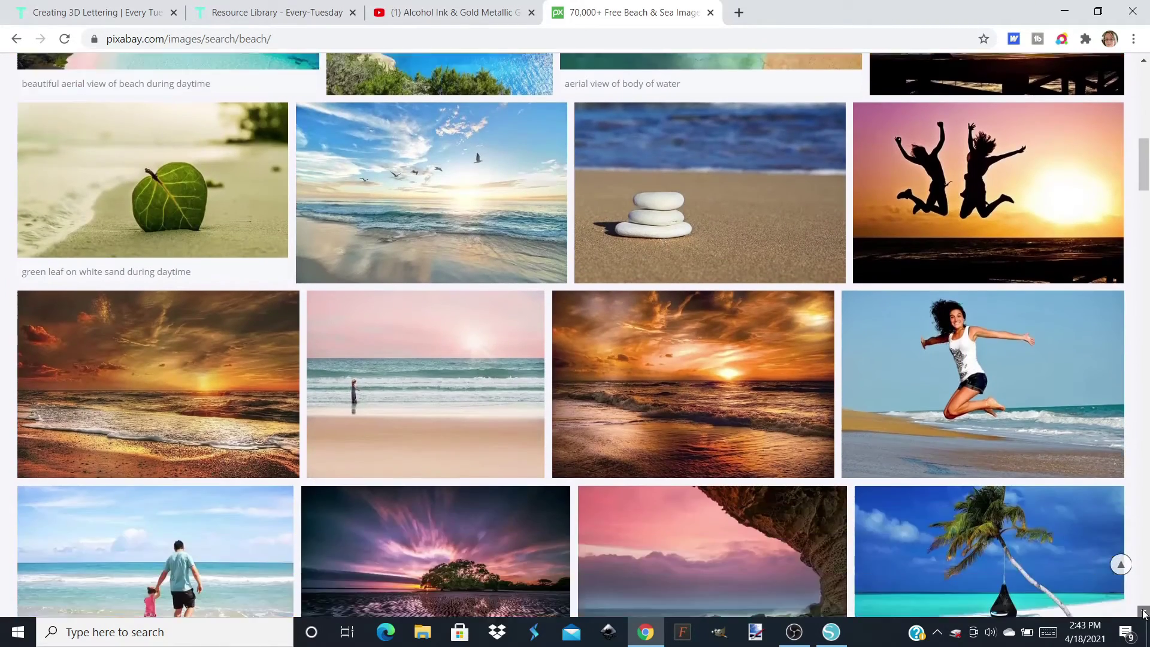
{"action": "scroll", "coordinate": [1143, 612], "scroll_direction": "down", "scroll_amount": 6}
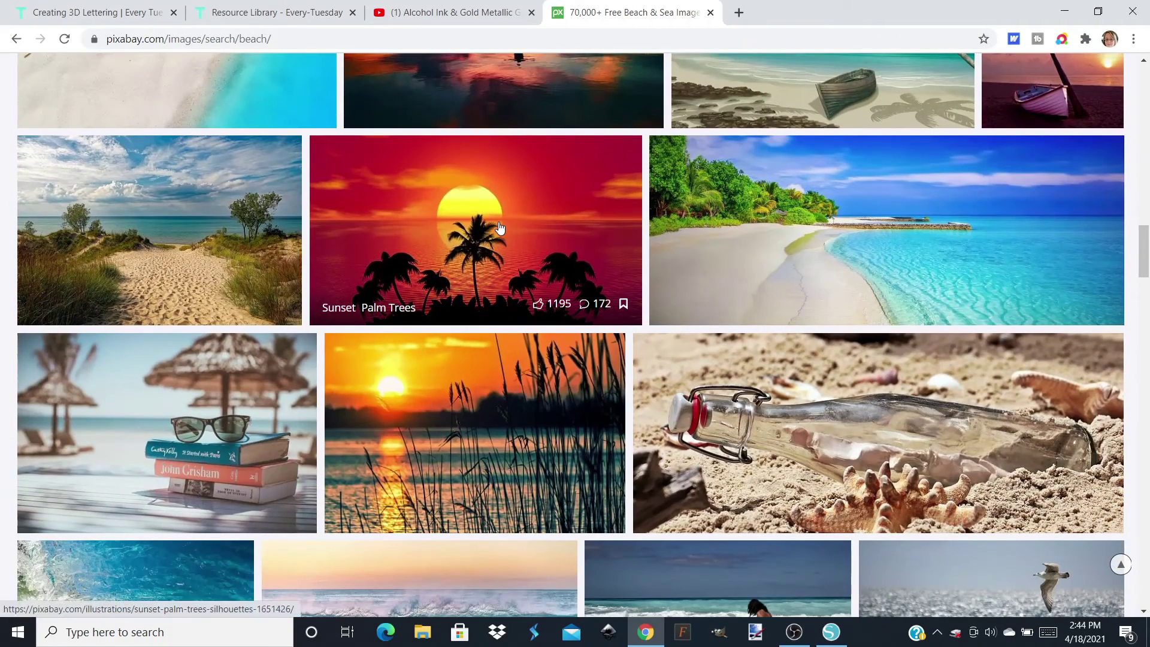
{"action": "left_click", "coordinate": [500, 227]}
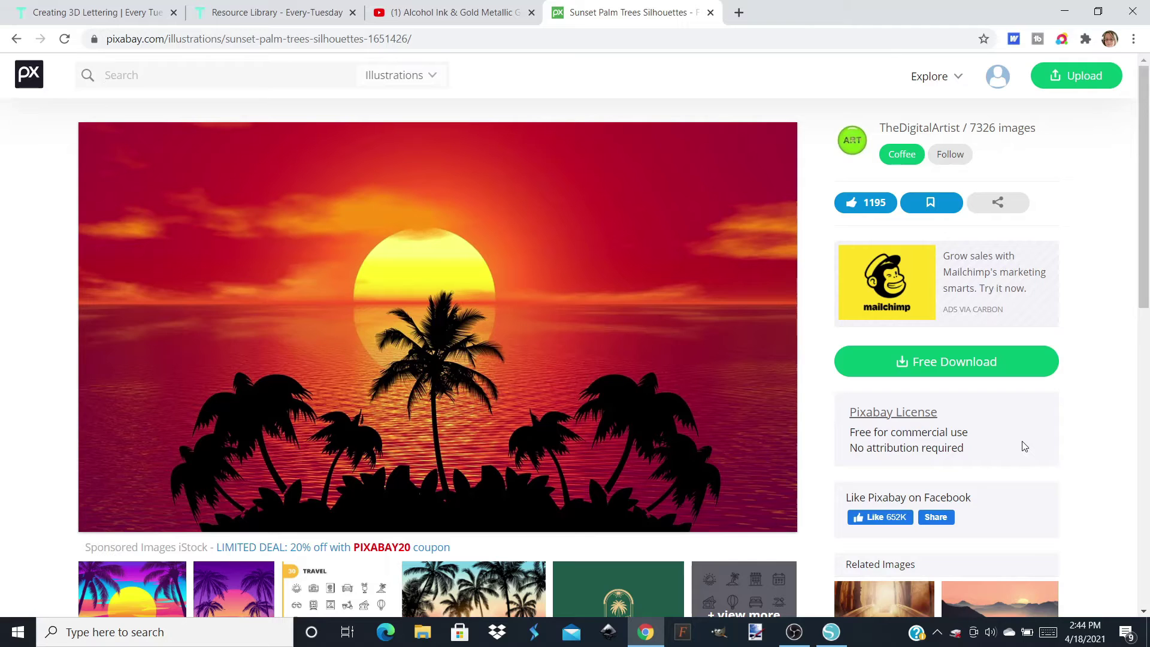
- Download the sunset palm trees image as a 1920×1095 JPG
{"action": "left_click", "coordinate": [911, 356]}
{"action": "left_click", "coordinate": [911, 355]}
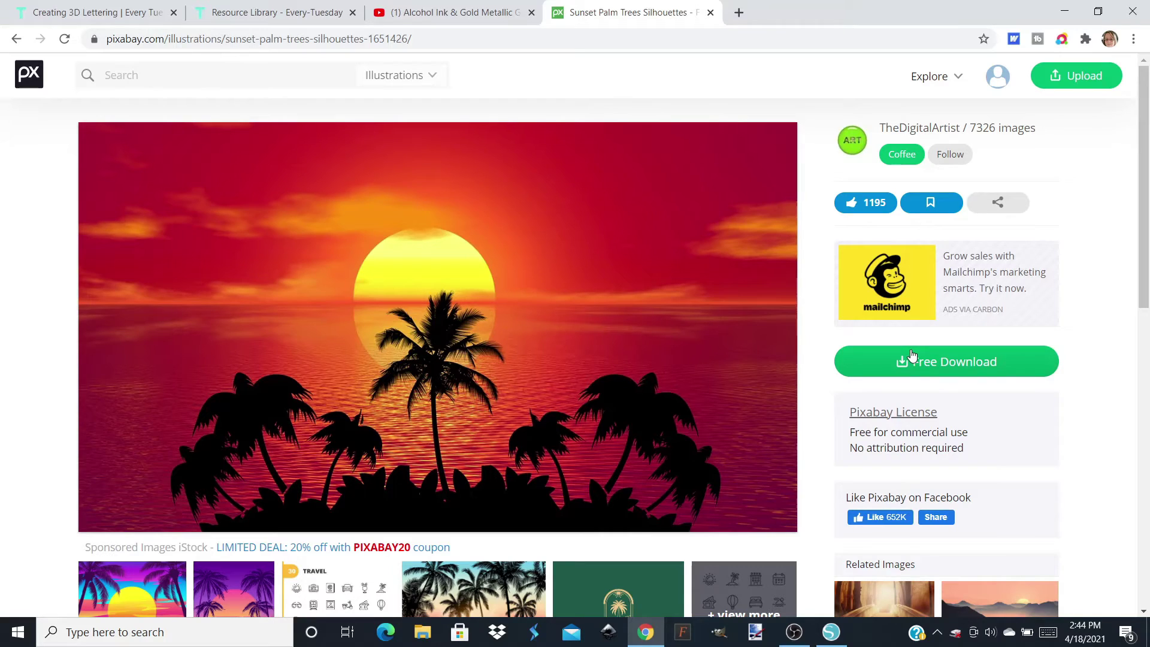
{"action": "left_click", "coordinate": [936, 370]}
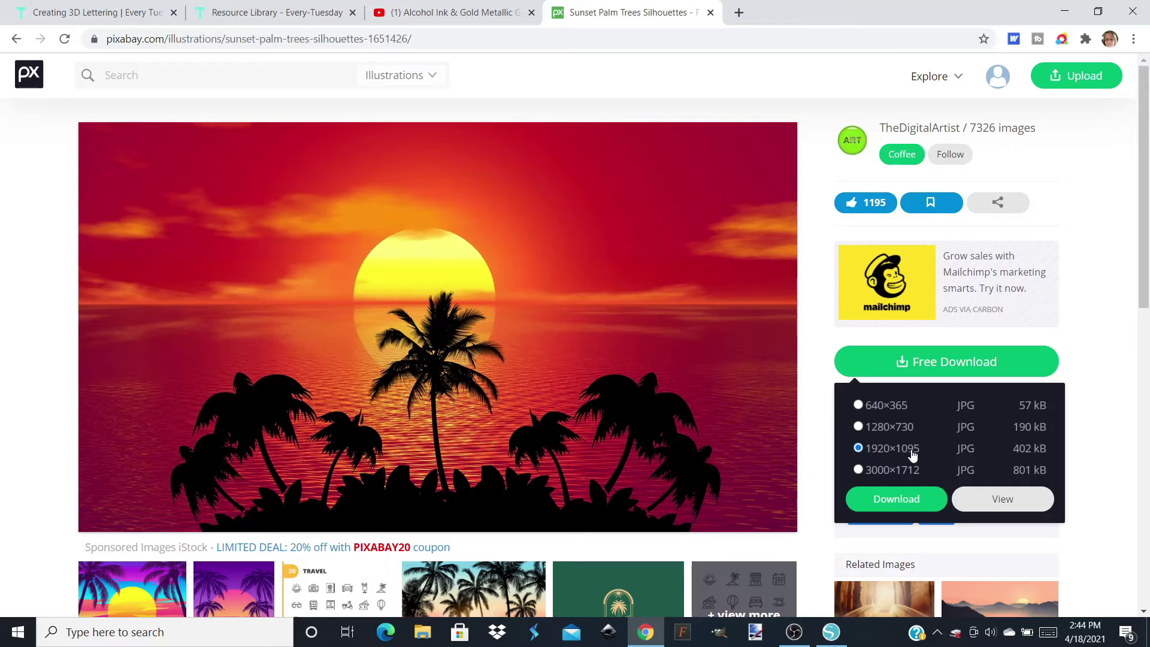
{"action": "left_click", "coordinate": [910, 501]}
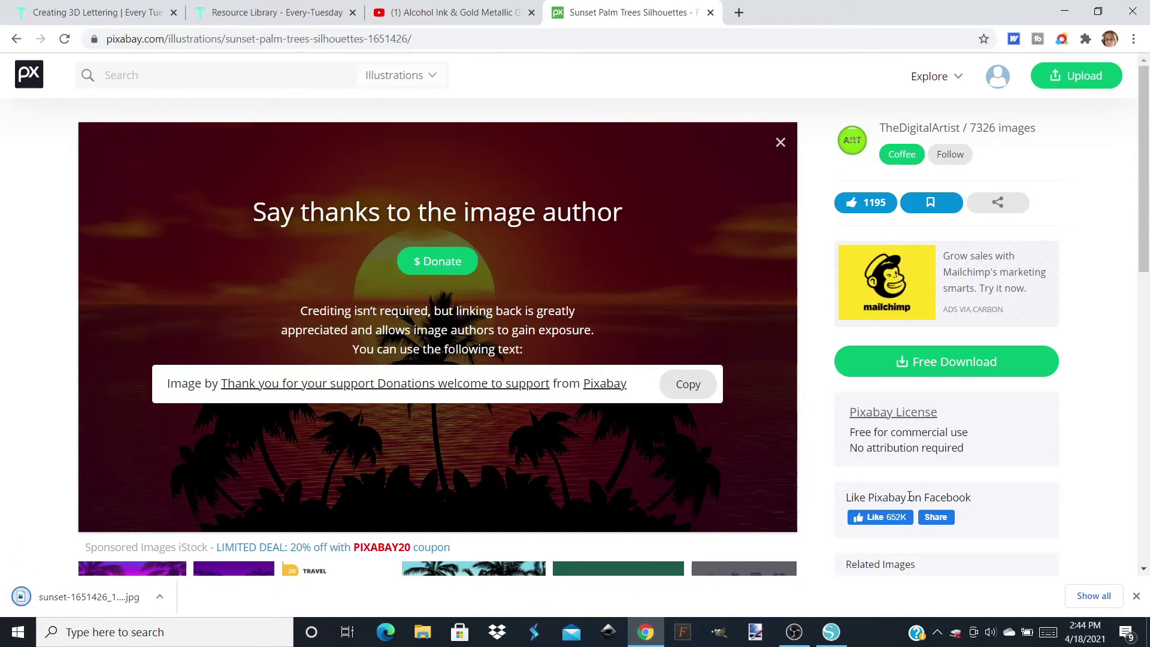
{"action": "left_click", "coordinate": [160, 599]}
{"action": "left_click", "coordinate": [192, 500]}
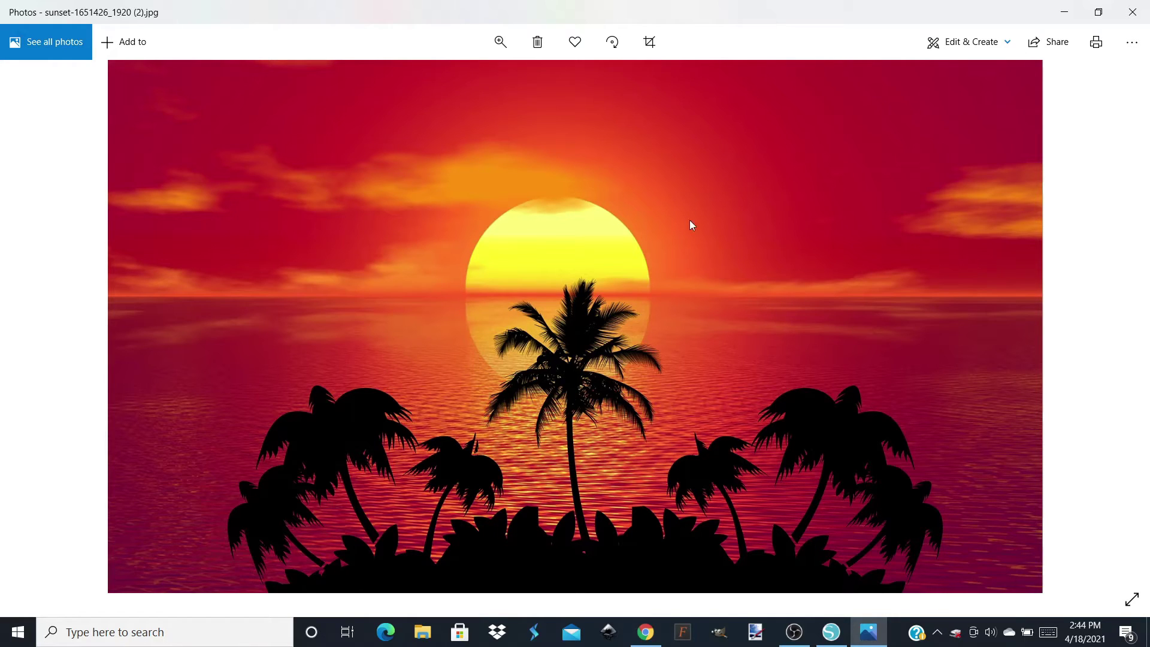
{"action": "left_click", "coordinate": [1133, 44]}
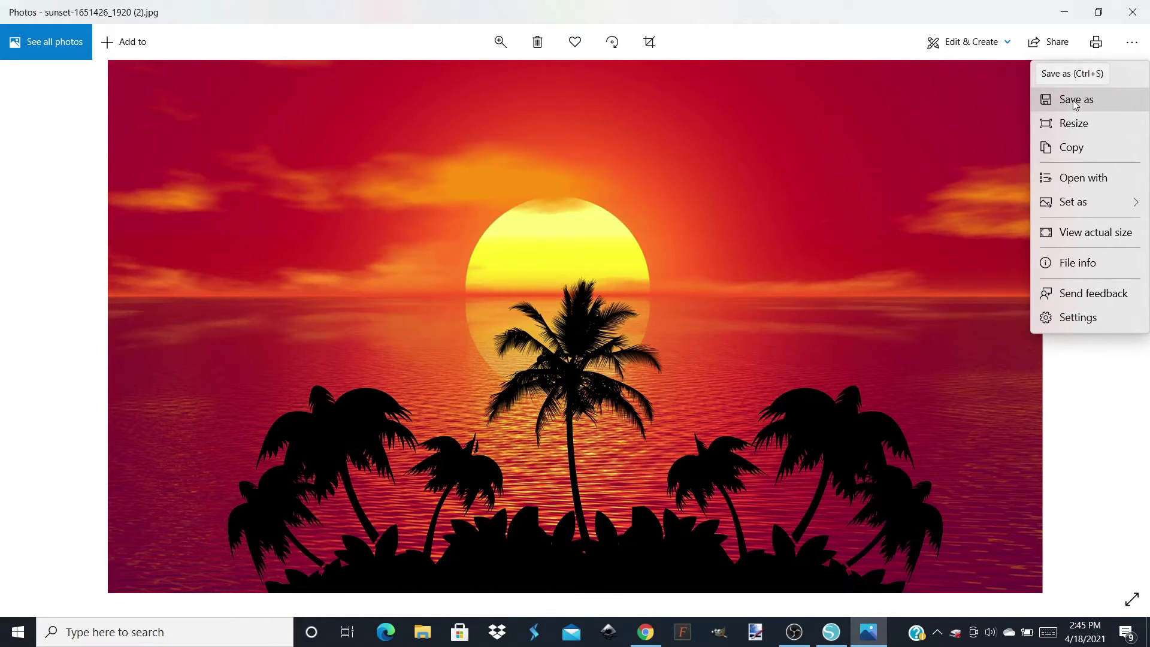
{"action": "left_click", "coordinate": [1074, 100]}
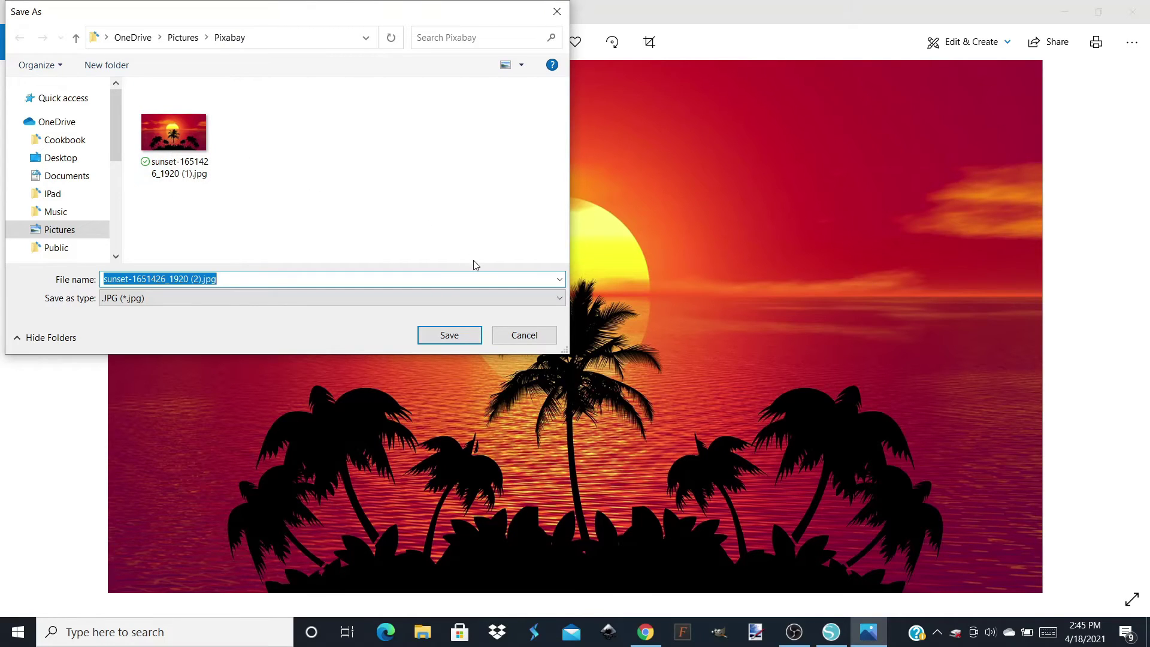
{"action": "left_click", "coordinate": [525, 335]}
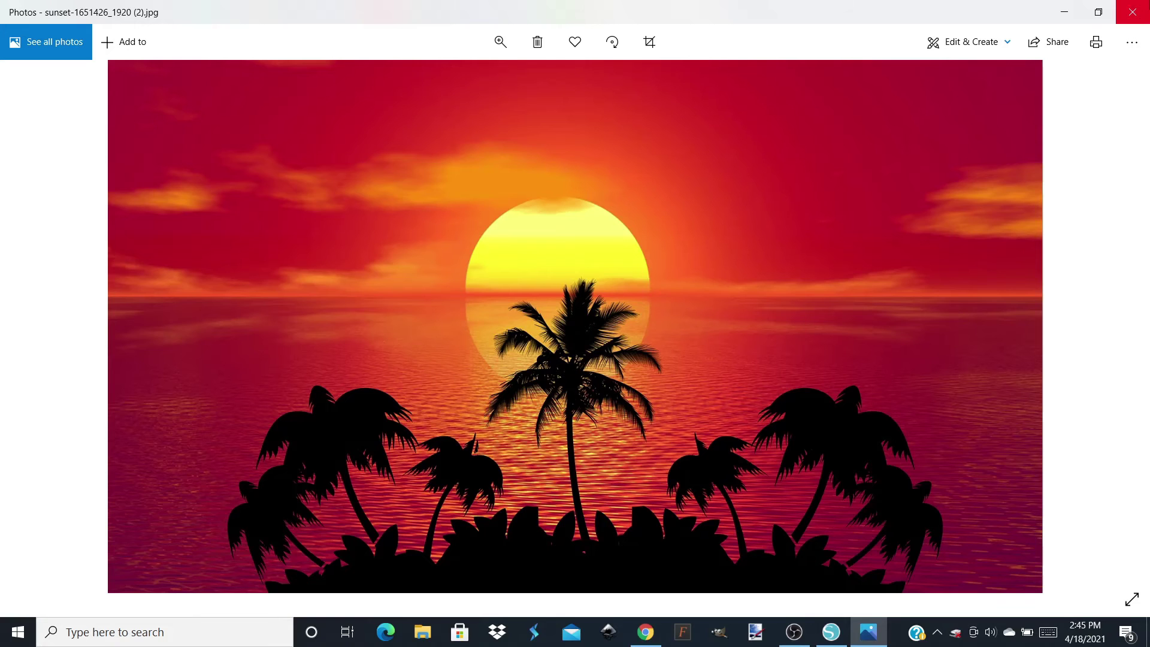
{"action": "left_click", "coordinate": [1141, 10]}
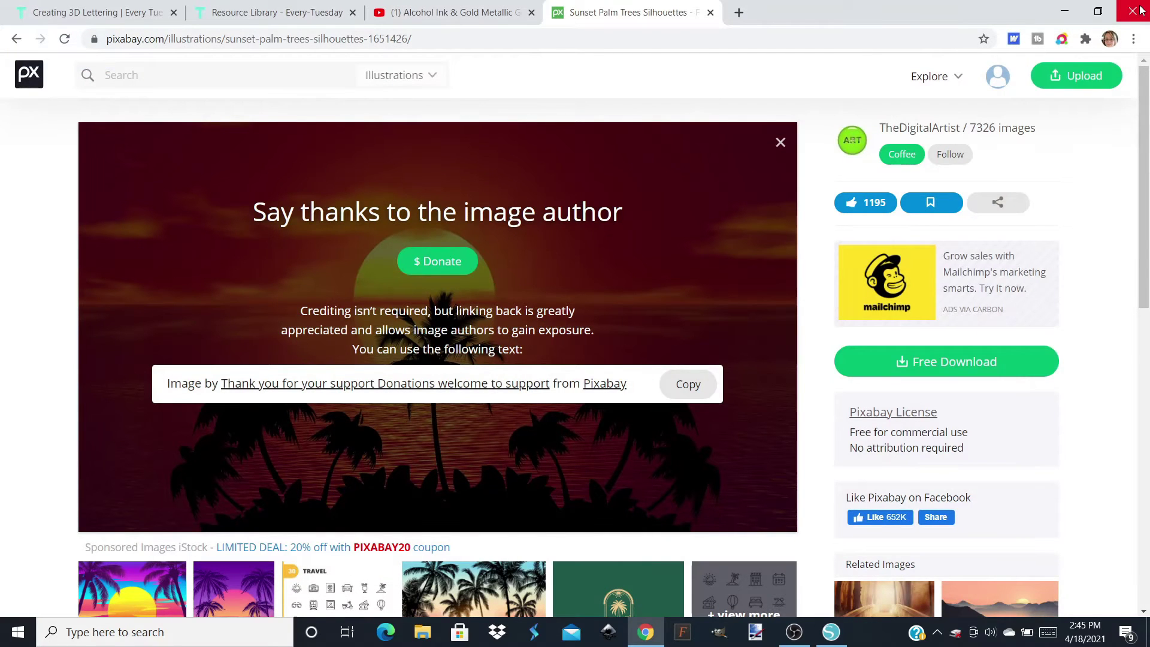
- Switch to Silhouette Studio and merge sunset-1651426_1920 (1).jpg from the Pixabay folder into the LOVE design
{"action": "left_click", "coordinate": [831, 633]}
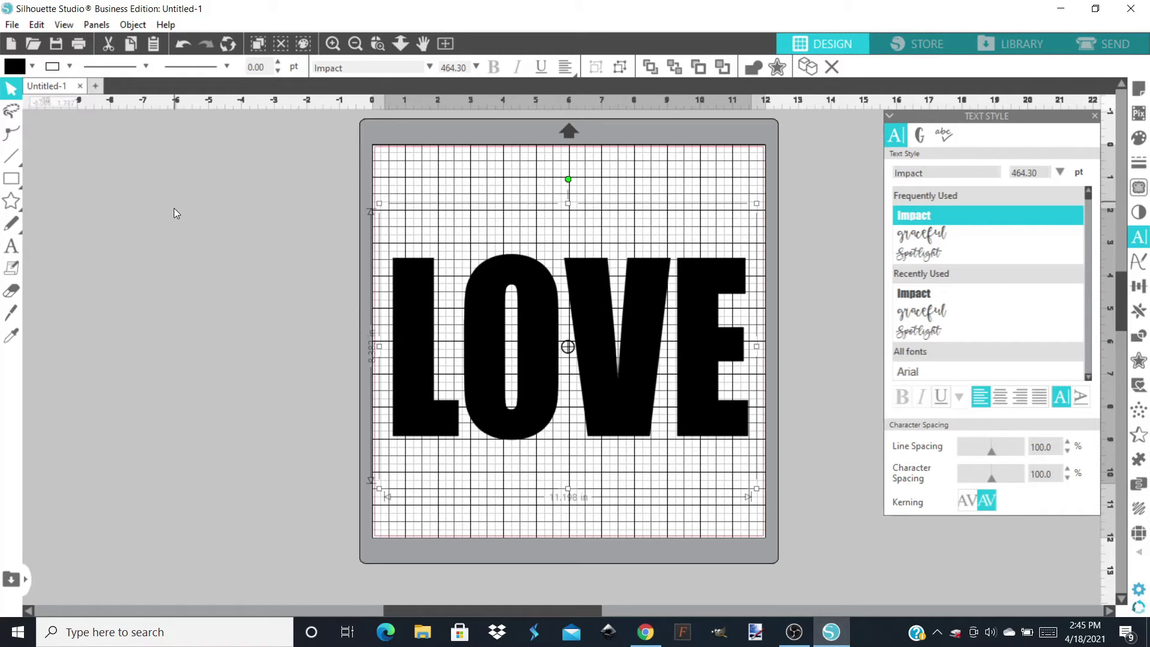
{"action": "left_click", "coordinate": [12, 25]}
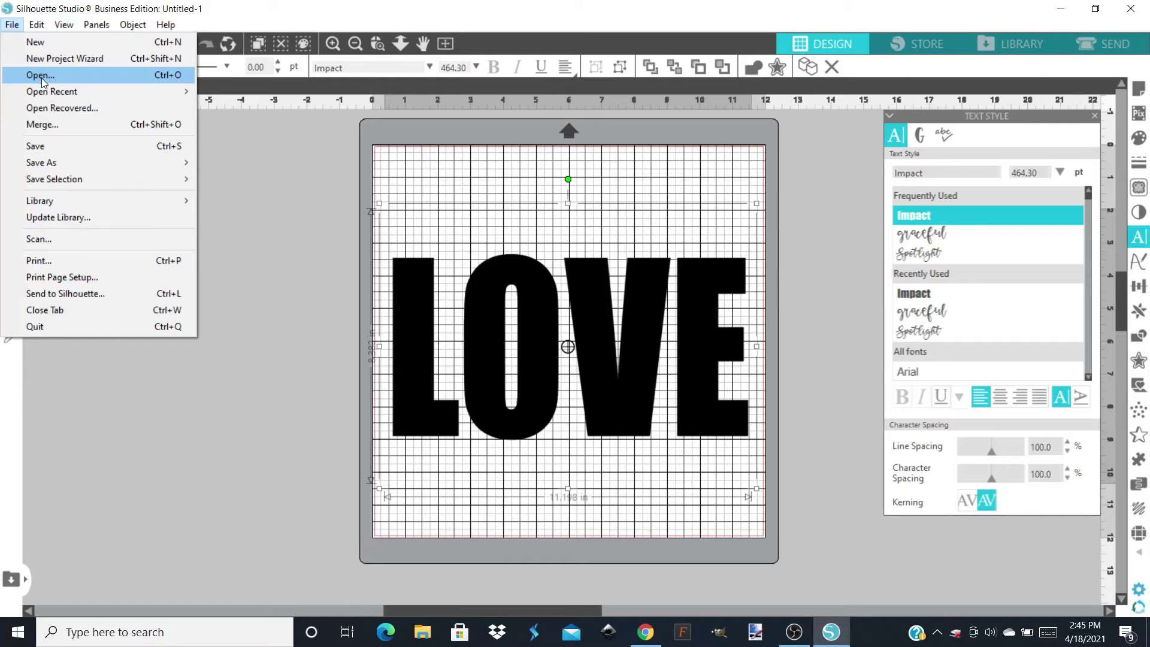
{"action": "mouse_move", "coordinate": [45, 87]}
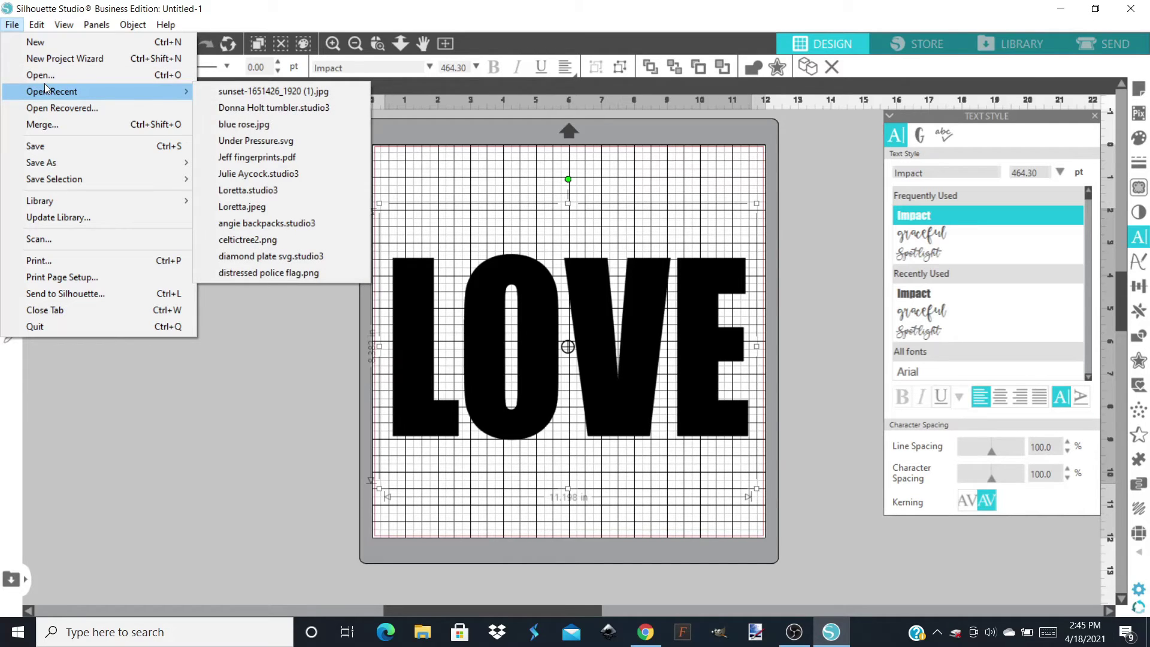
{"action": "left_click", "coordinate": [42, 123]}
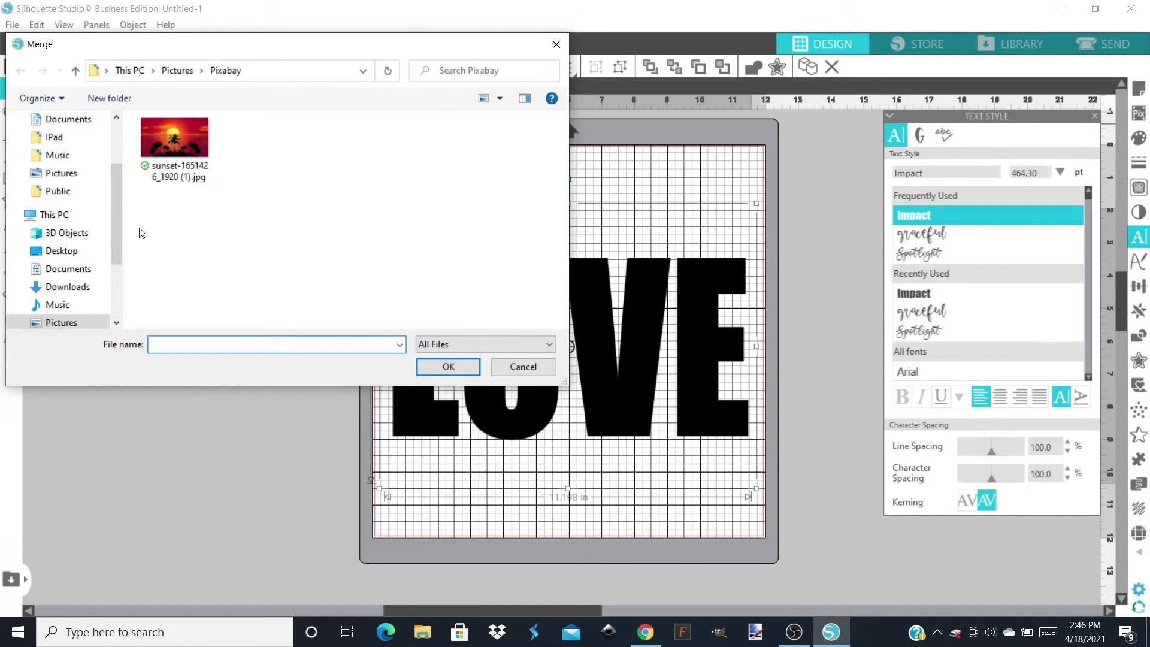
{"action": "left_click", "coordinate": [195, 159]}
{"action": "left_click", "coordinate": [440, 376]}
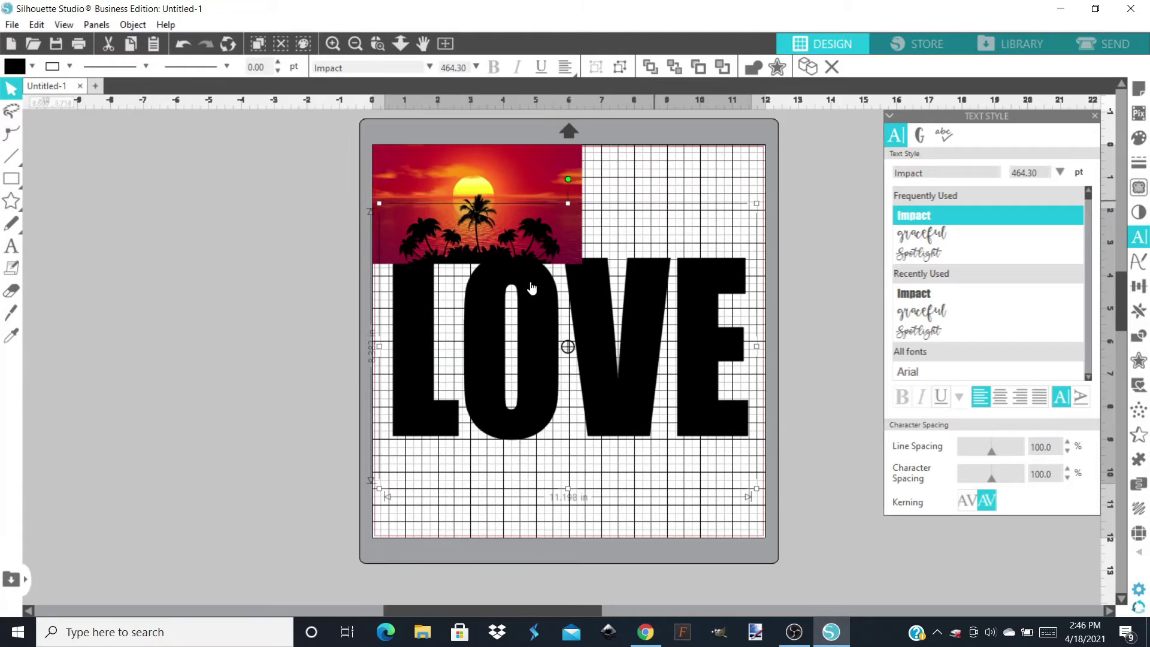
- Send the merged sunset image to the back, behind the LOVE lettering
{"action": "left_click", "coordinate": [325, 208]}
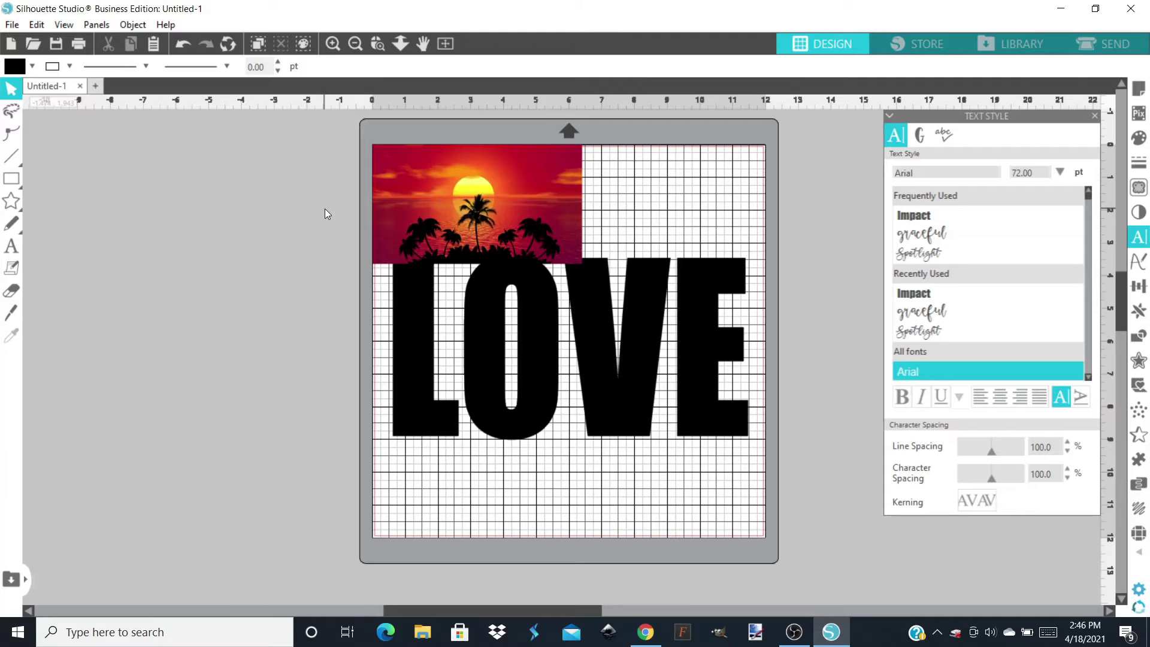
{"action": "left_click", "coordinate": [491, 204]}
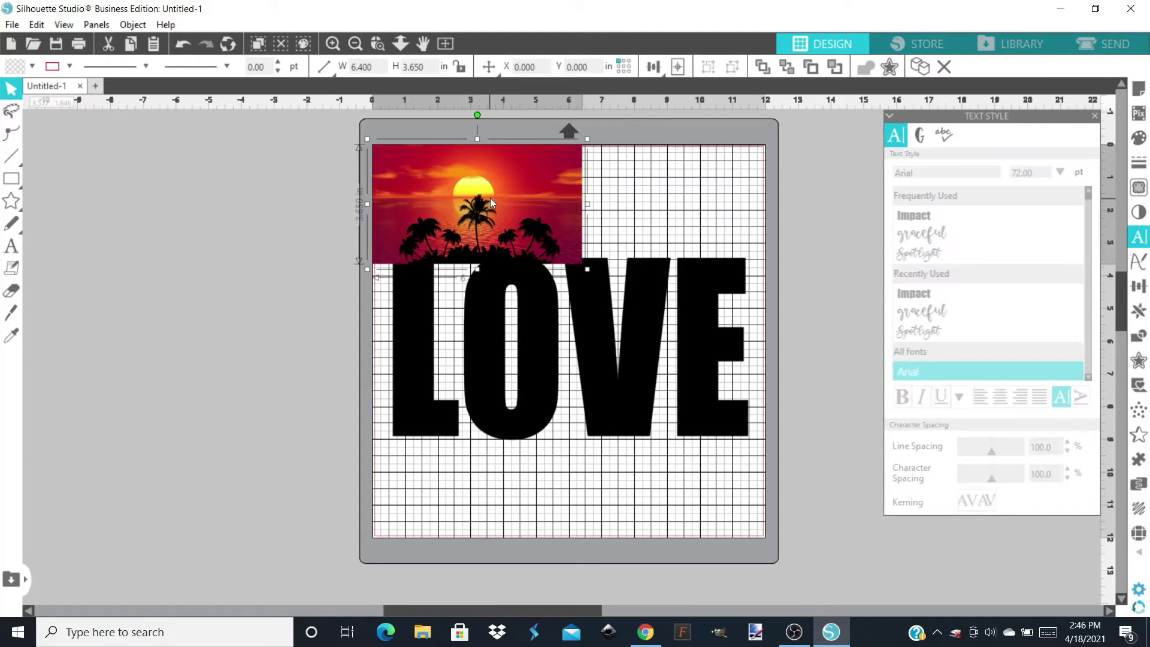
{"action": "right_click", "coordinate": [491, 200]}
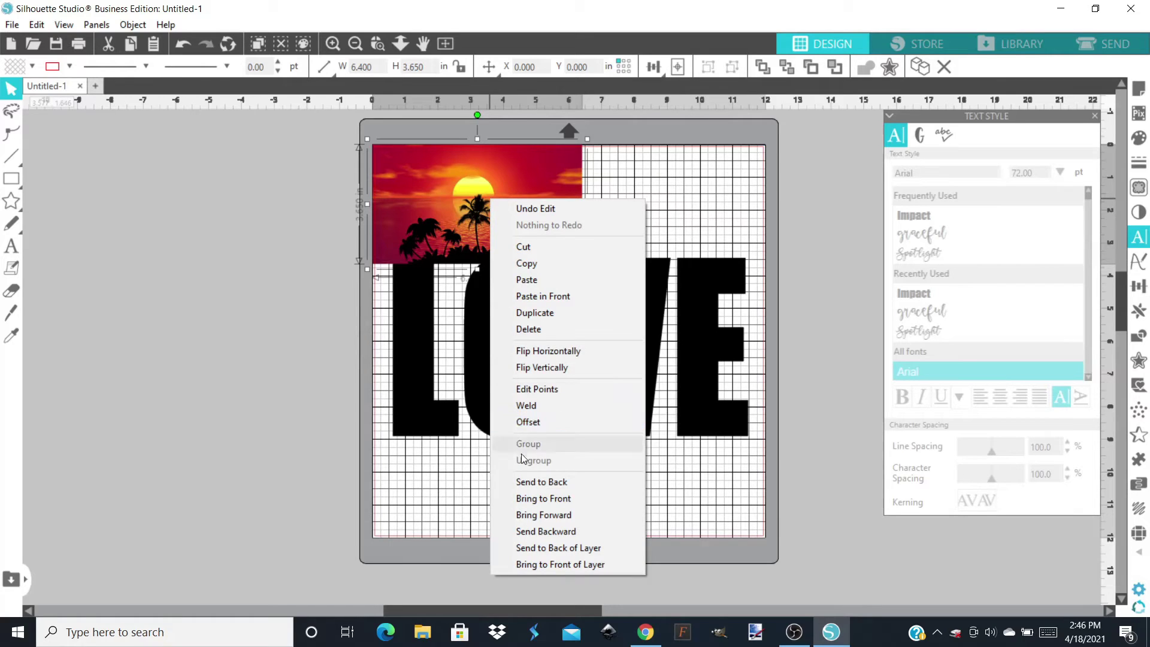
{"action": "left_click", "coordinate": [530, 483]}
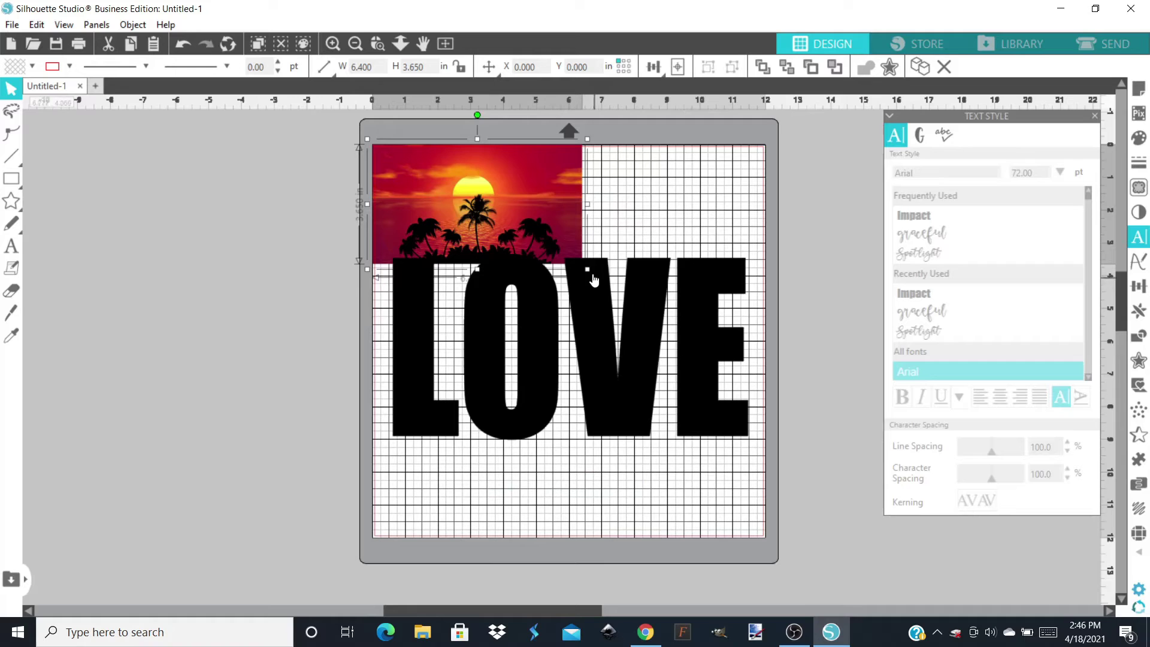
- Enlarge and stretch the sunset image to about 13.9 × 7.8 in and position it behind the LOVE lettering
{"action": "left_click_drag", "start_coordinate": [588, 270], "coordinate": [749, 419]}
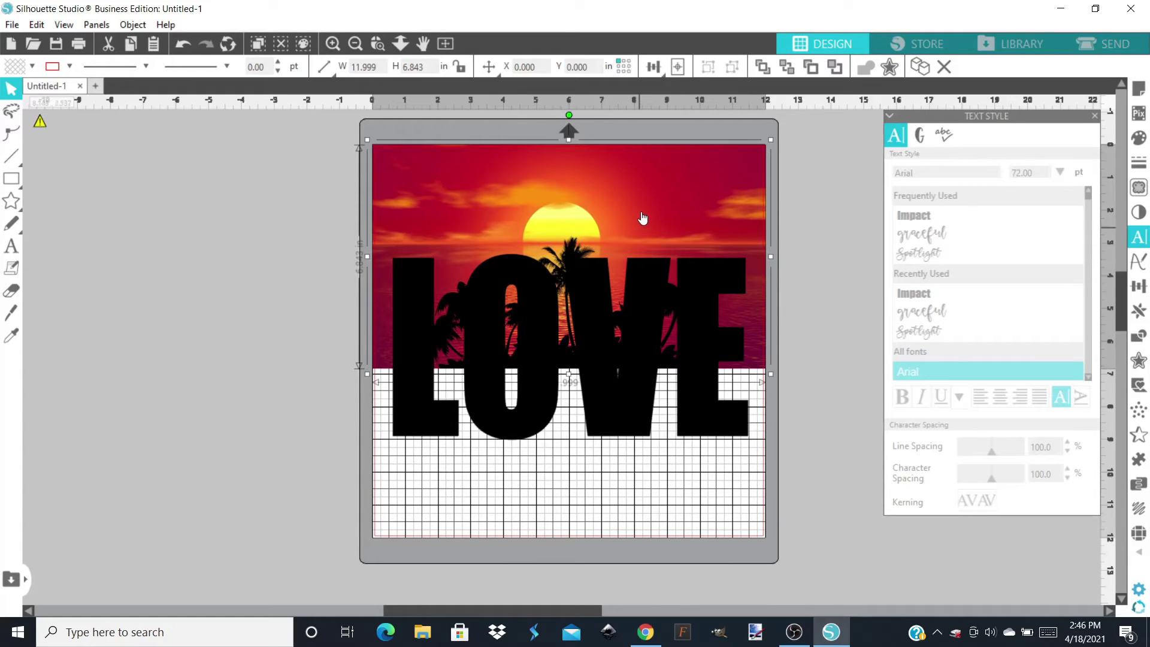
{"action": "left_click_drag", "start_coordinate": [645, 204], "coordinate": [629, 274]}
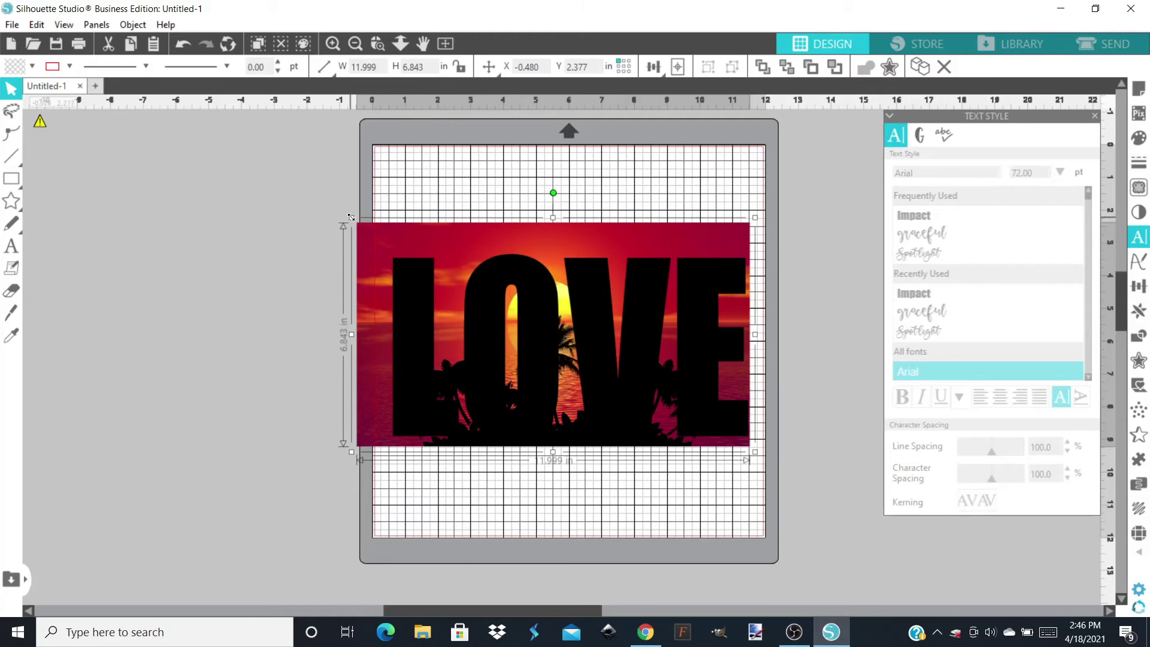
{"action": "left_click_drag", "start_coordinate": [351, 218], "coordinate": [322, 191]}
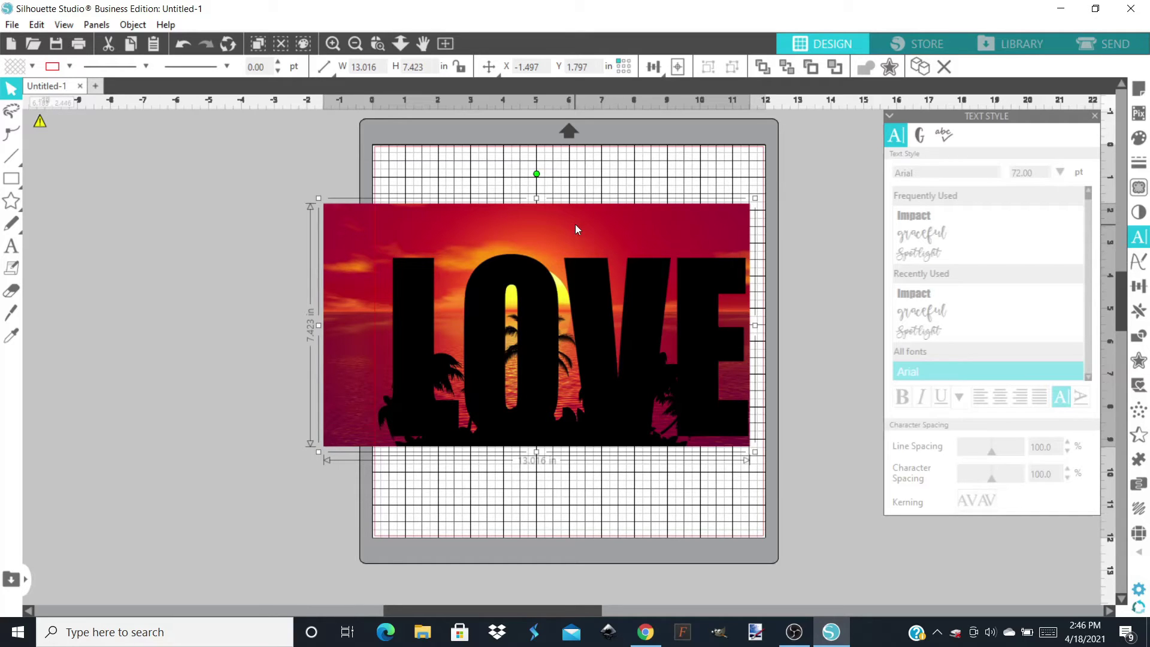
{"action": "mouse_move", "coordinate": [577, 224]}
{"action": "left_mouse_down"}
{"action": "mouse_move", "coordinate": [587, 227]}
{"action": "mouse_move", "coordinate": [563, 221]}
{"action": "mouse_move", "coordinate": [558, 194]}
{"action": "mouse_move", "coordinate": [559, 213]}
{"action": "left_mouse_up"}
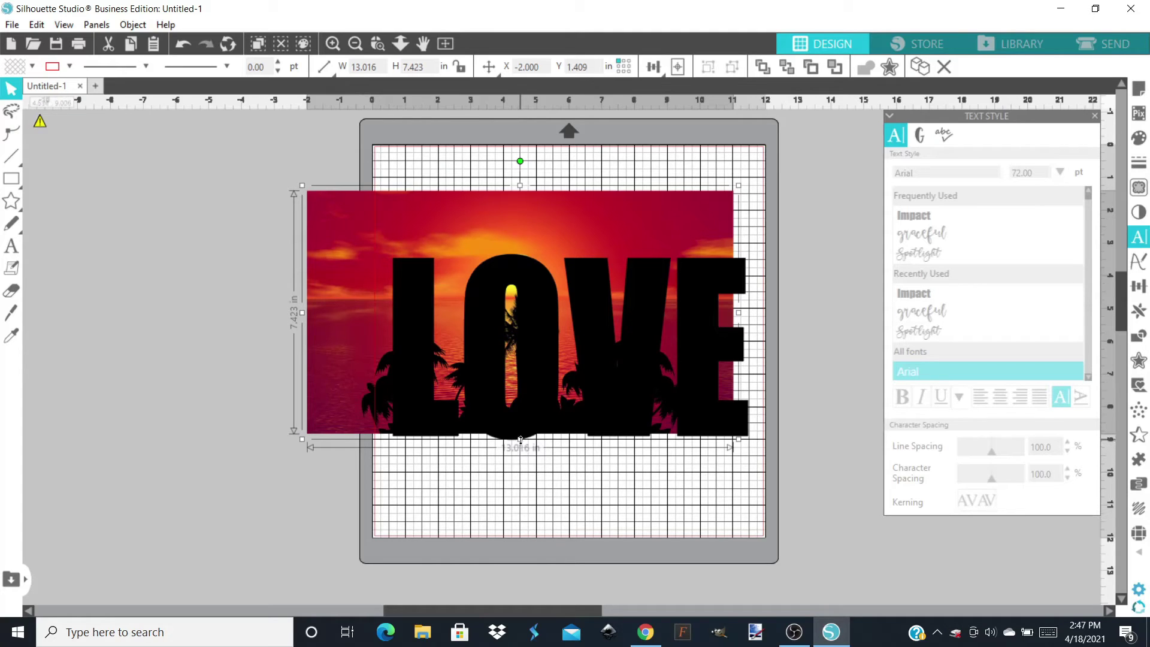
{"action": "left_click_drag", "start_coordinate": [521, 441], "coordinate": [519, 452]}
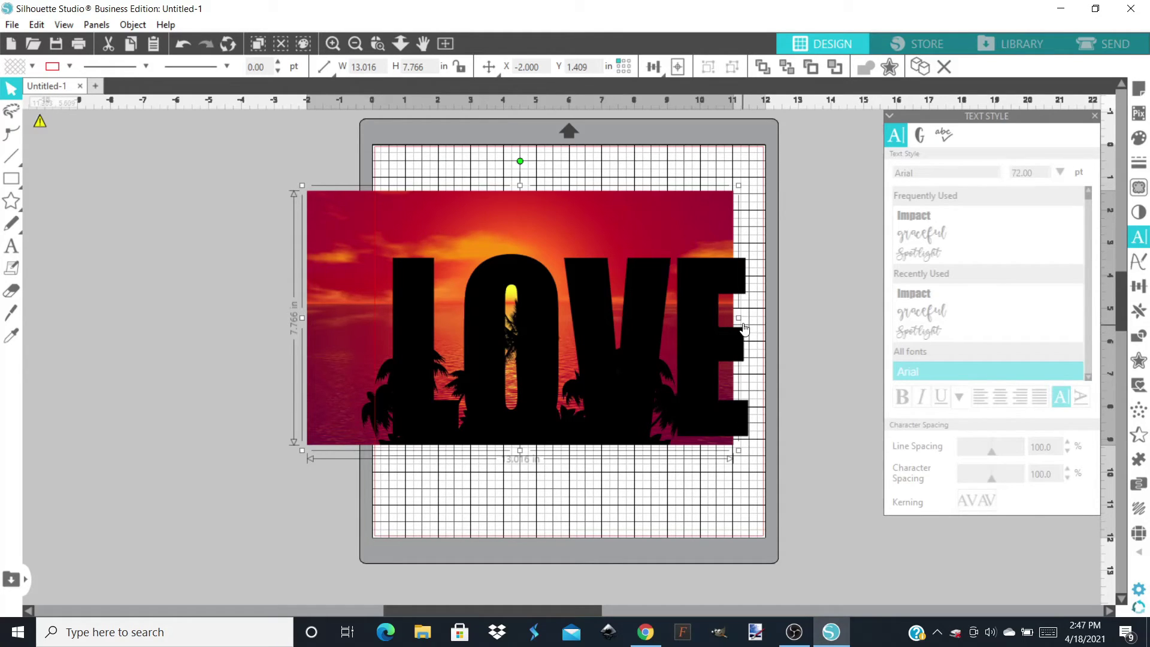
{"action": "left_click_drag", "start_coordinate": [739, 318], "coordinate": [765, 320]}
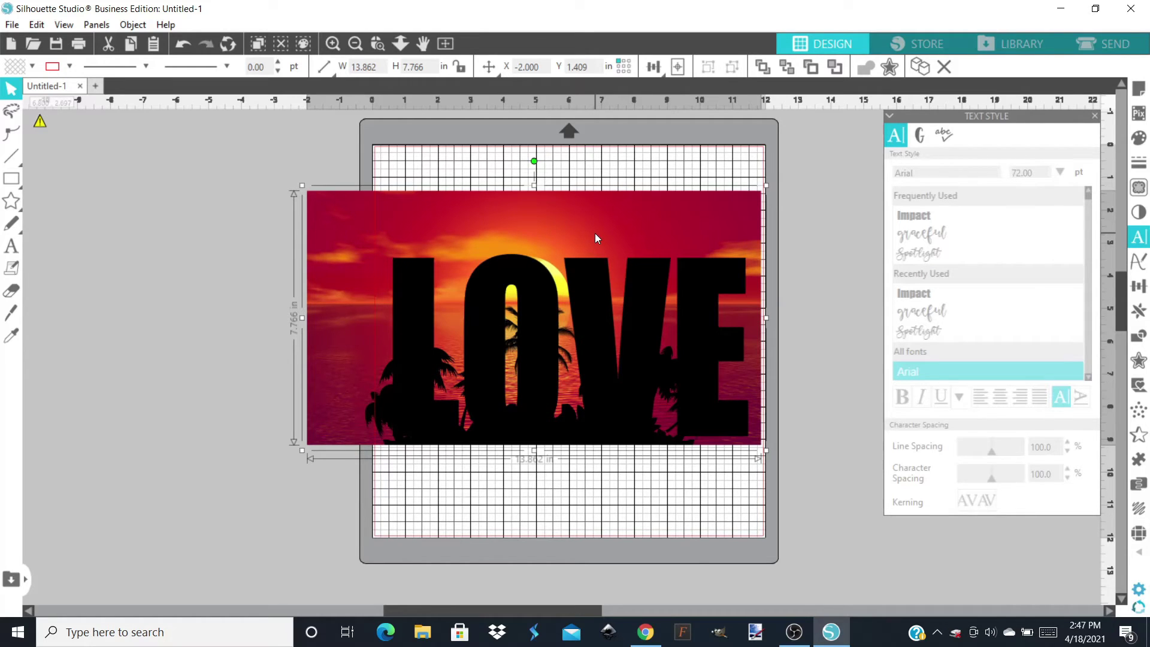
{"action": "left_click_drag", "start_coordinate": [596, 239], "coordinate": [586, 238]}
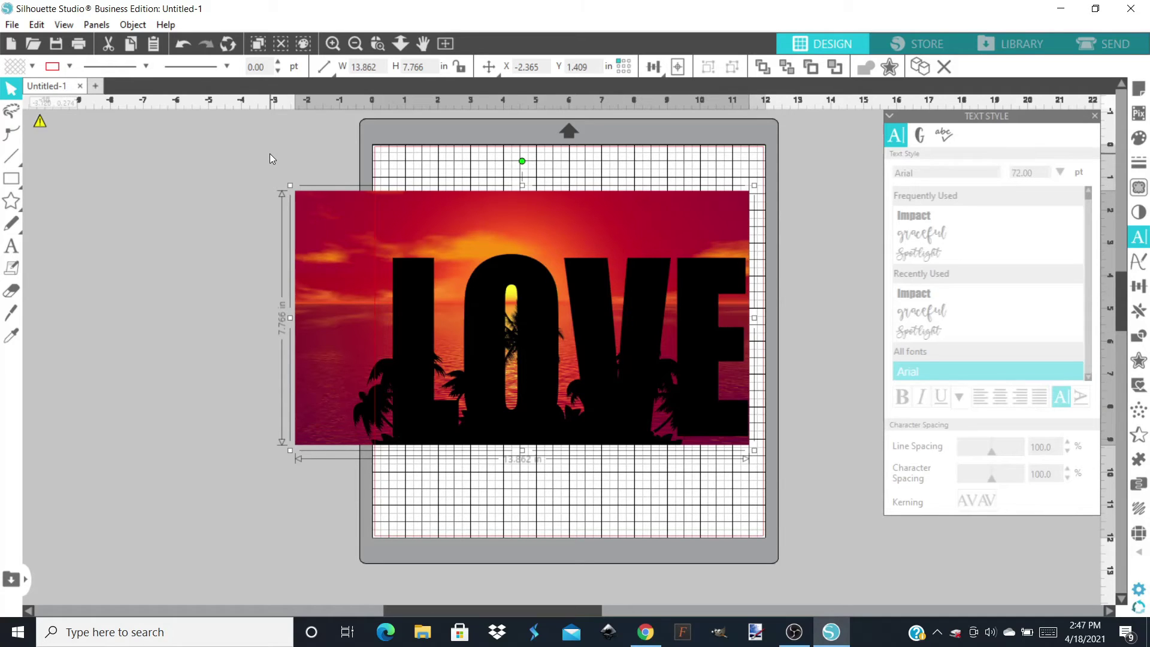
- Try cropping the sunset image to the LOVE lettering, and undo the crop
{"action": "left_click_drag", "start_coordinate": [270, 153], "coordinate": [800, 529]}
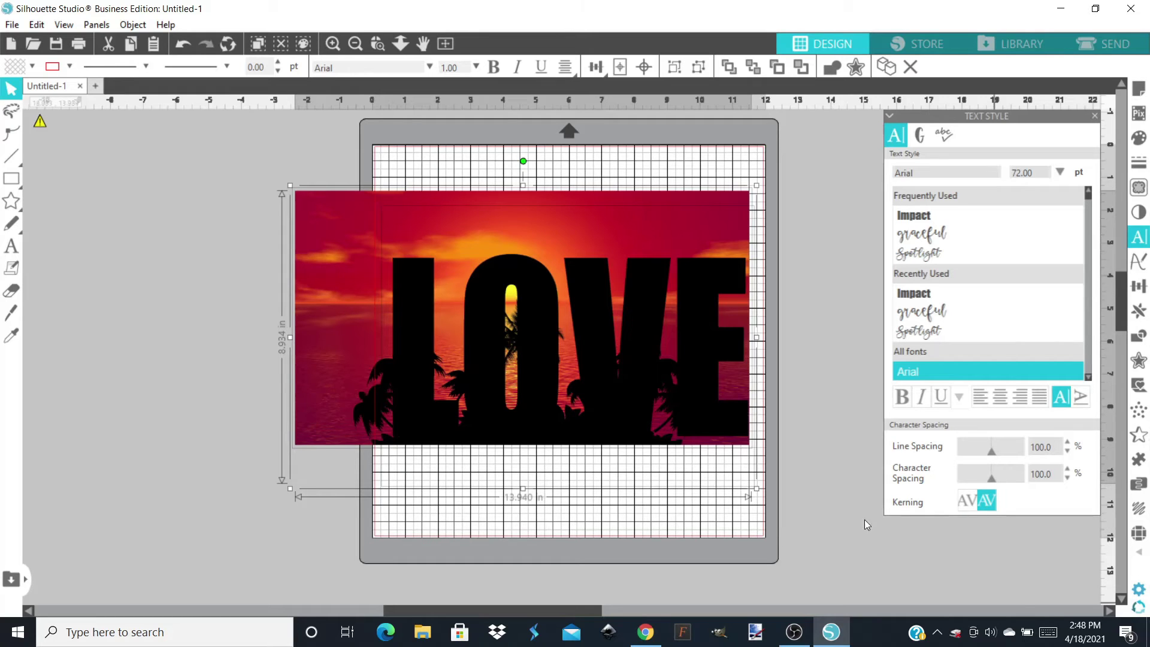
{"action": "left_click", "coordinate": [1139, 345]}
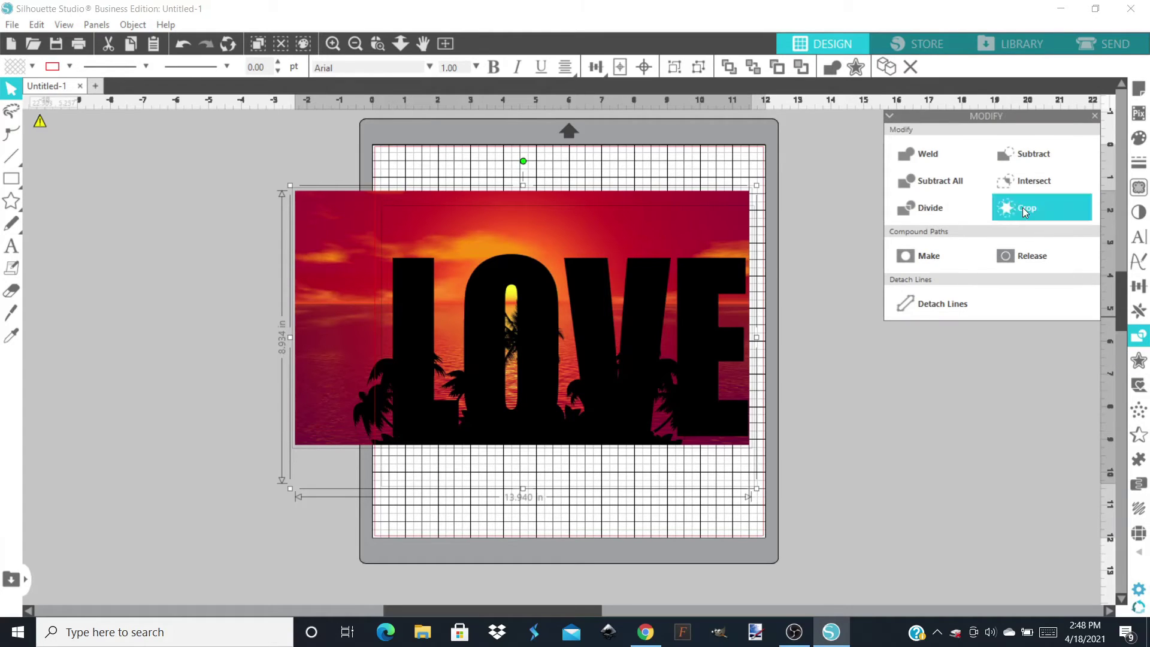
{"action": "left_click", "coordinate": [1022, 207]}
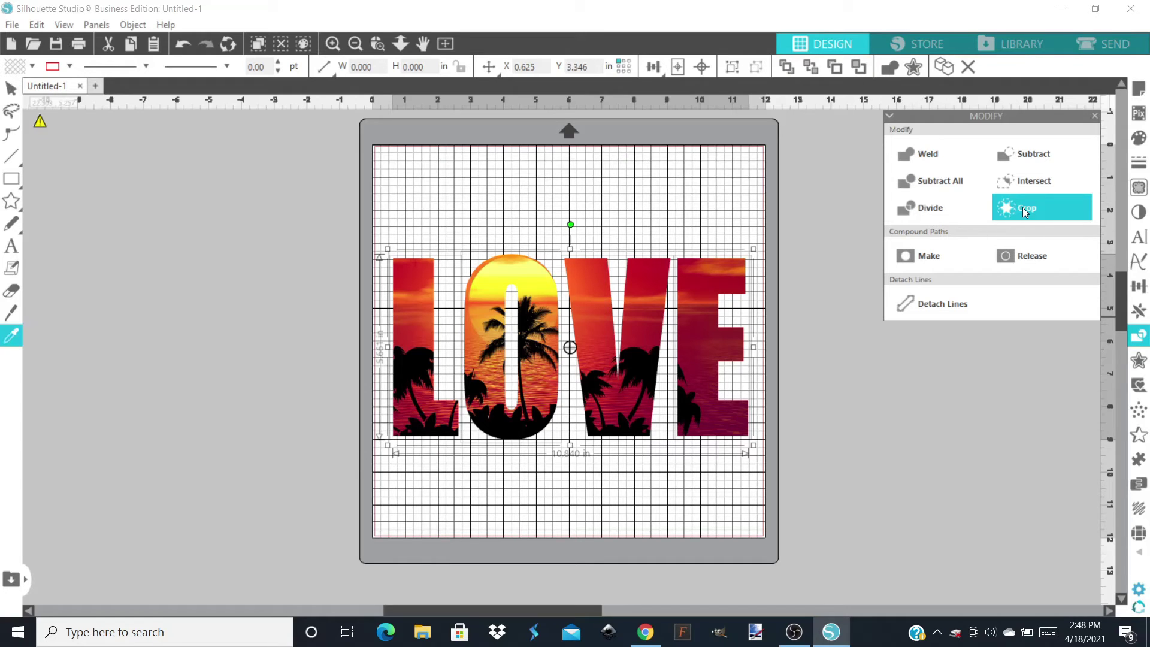
{"action": "key", "text": "ctrl+z"}
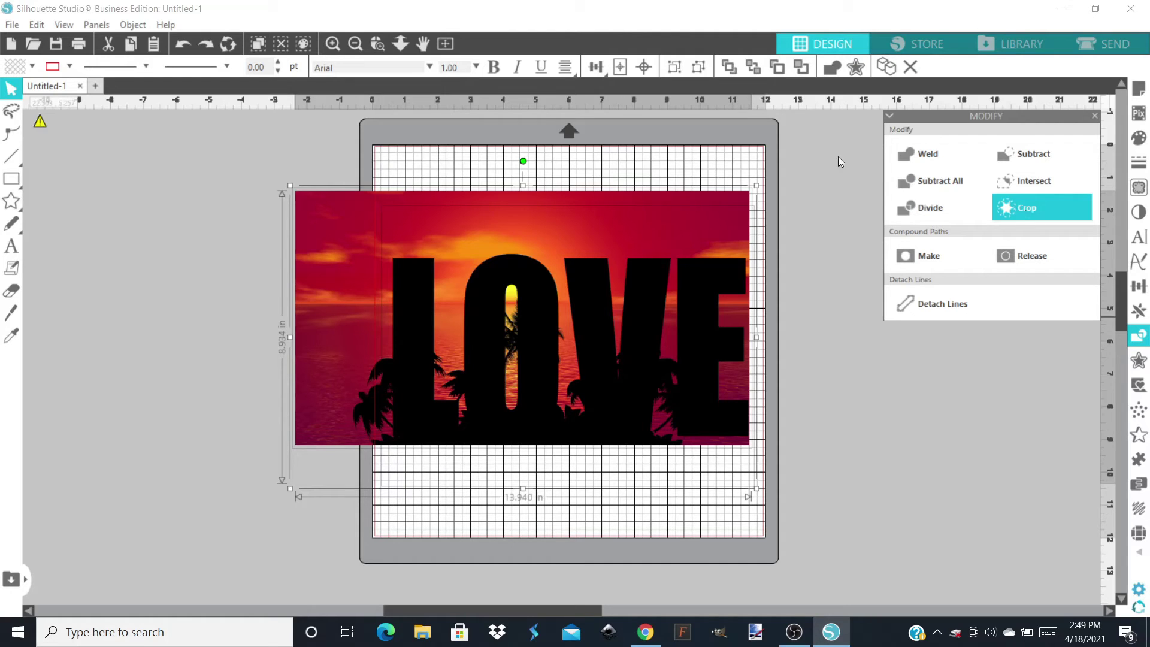
- Shift image and lettering slightly right together, and enlarge the sunset image to about 15.3 × 8.6 in, repositioned so it extends past every letter
{"action": "left_click_drag", "start_coordinate": [432, 229], "coordinate": [469, 224]}
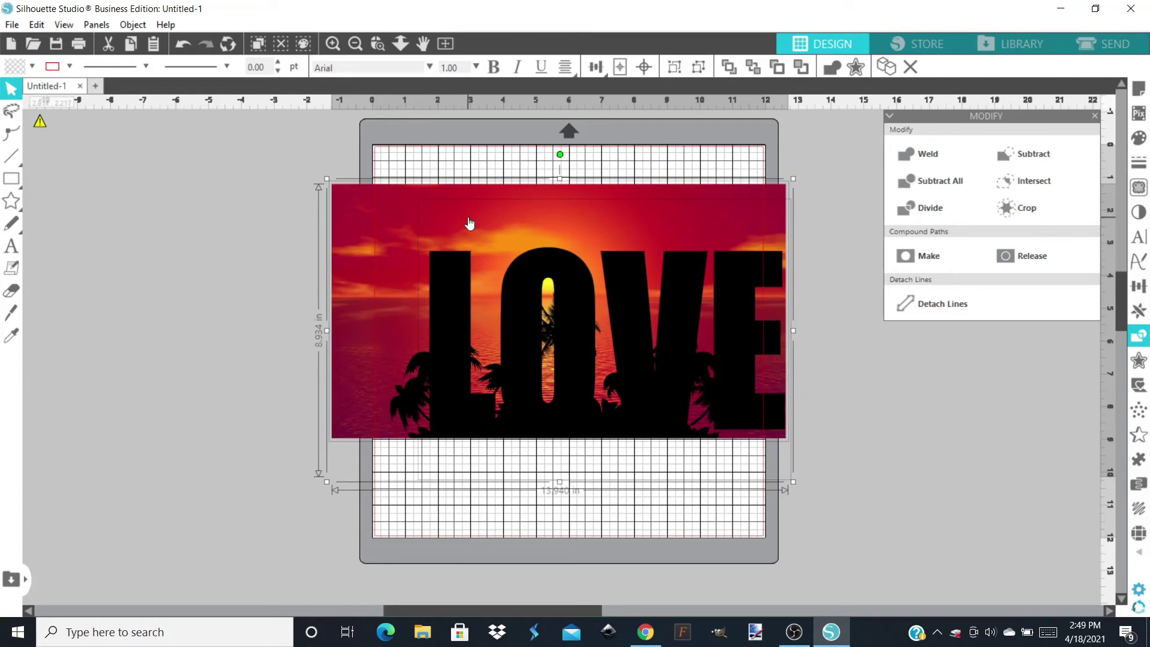
{"action": "left_click", "coordinate": [281, 218]}
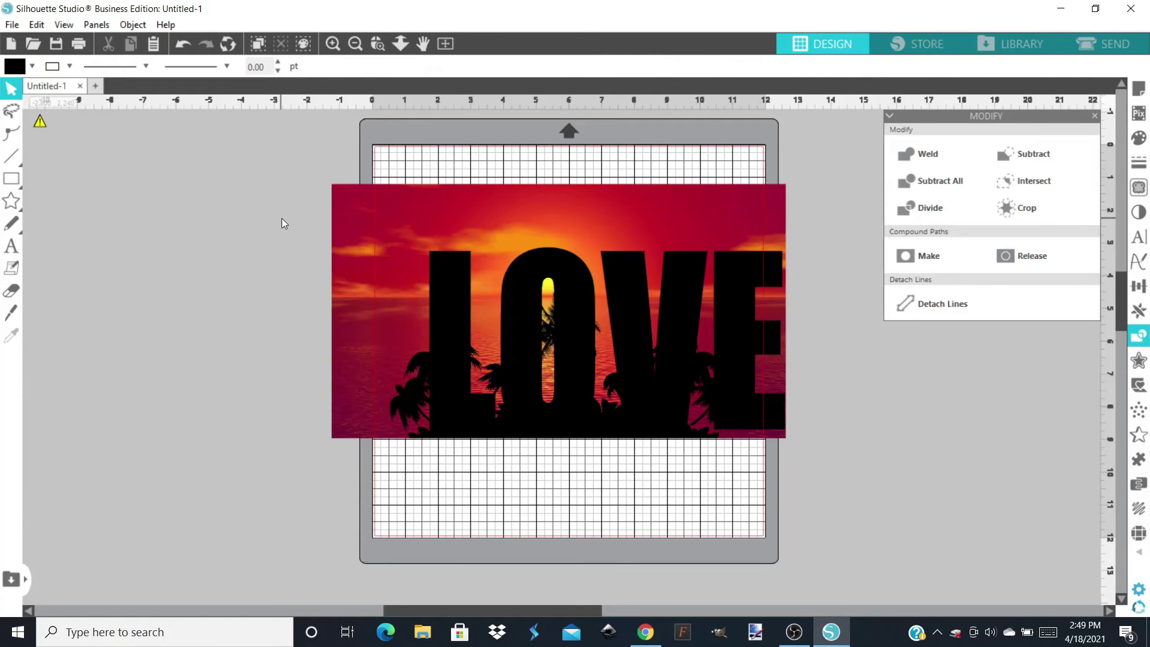
{"action": "left_click", "coordinate": [556, 210]}
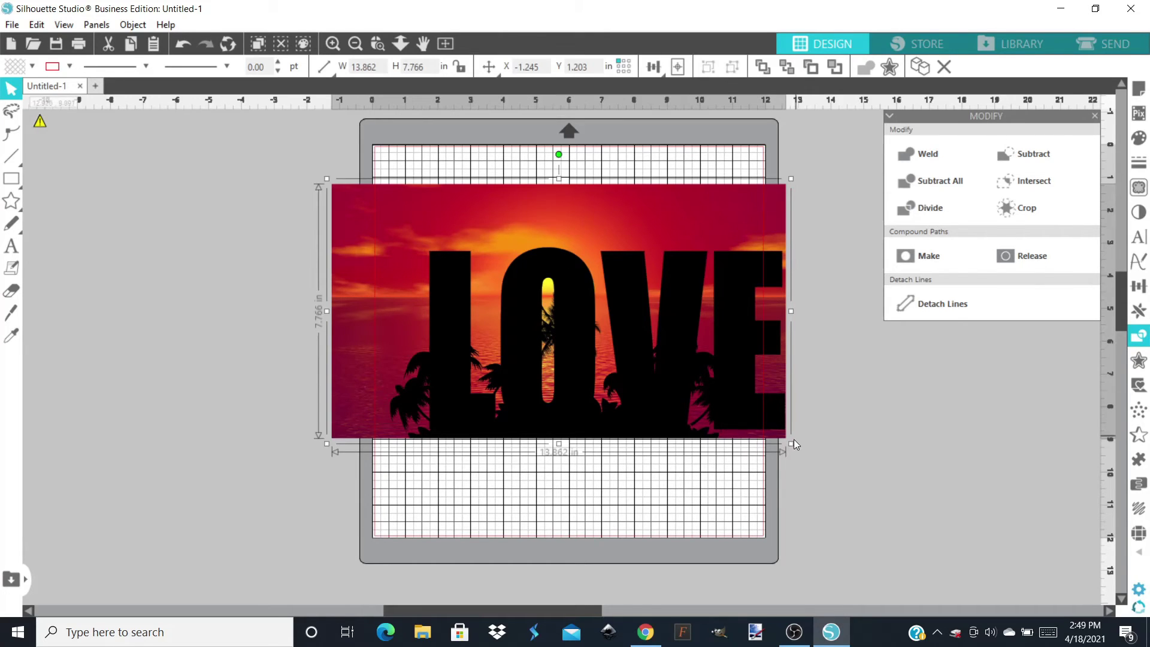
{"action": "left_click_drag", "start_coordinate": [790, 443], "coordinate": [832, 481]}
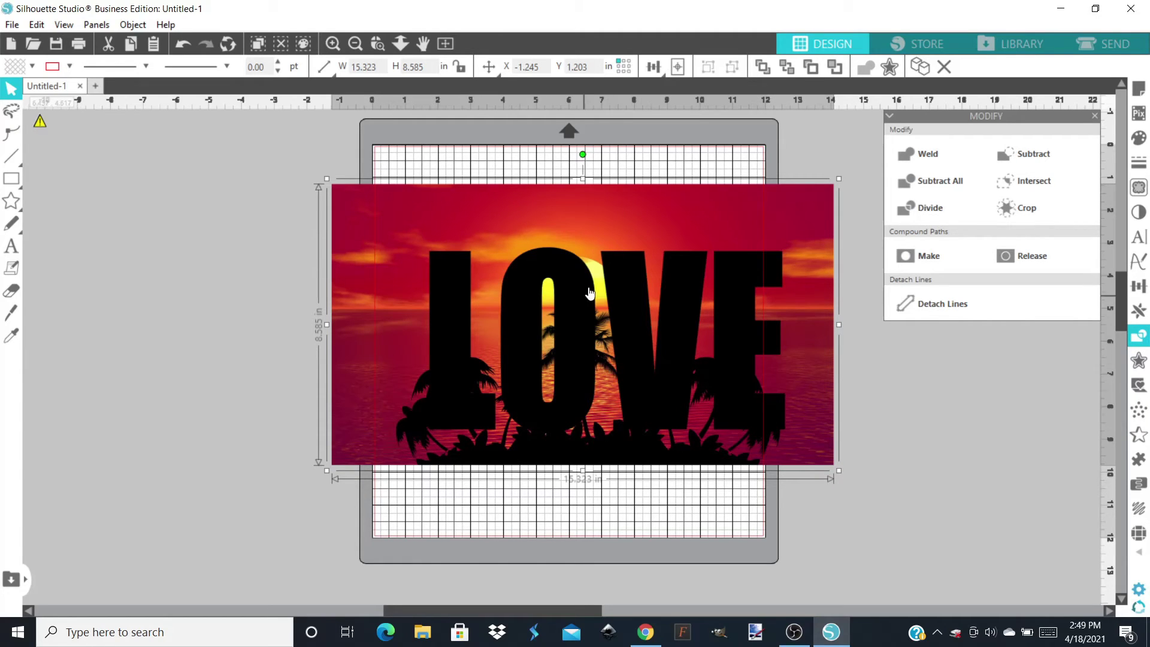
{"action": "mouse_move", "coordinate": [640, 223]}
{"action": "left_mouse_down"}
{"action": "mouse_move", "coordinate": [621, 227]}
{"action": "mouse_move", "coordinate": [652, 218]}
{"action": "left_mouse_up"}
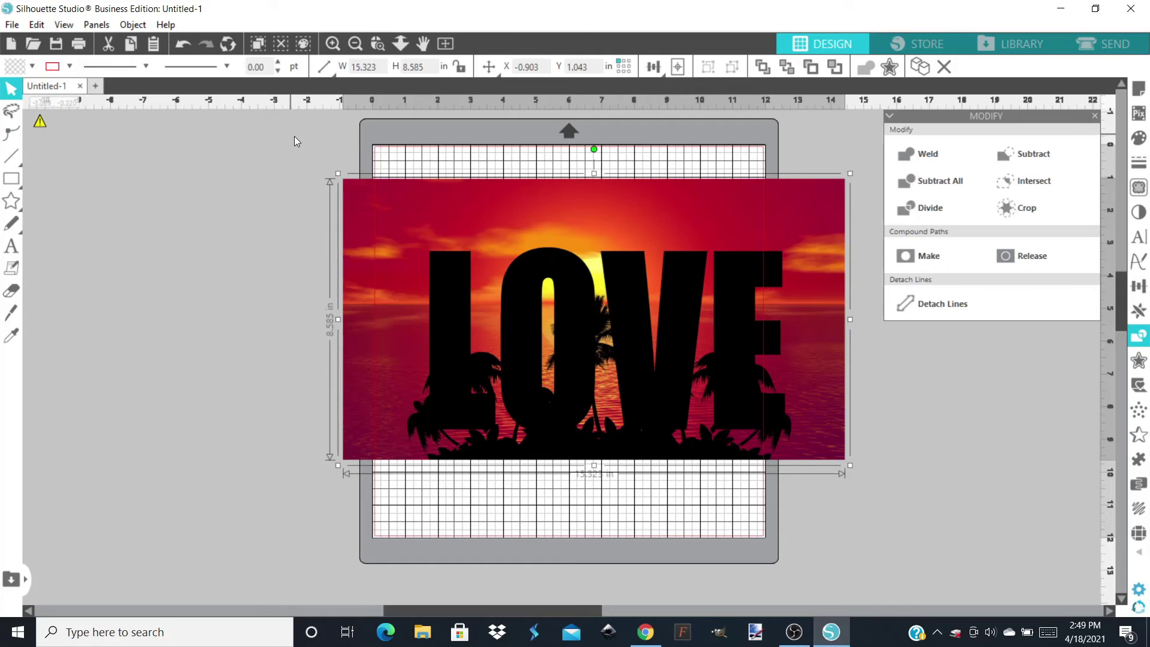
- Select the sunset image together with the LOVE lettering and crop the image to the letter shapes
{"action": "left_click_drag", "start_coordinate": [296, 137], "coordinate": [875, 539]}
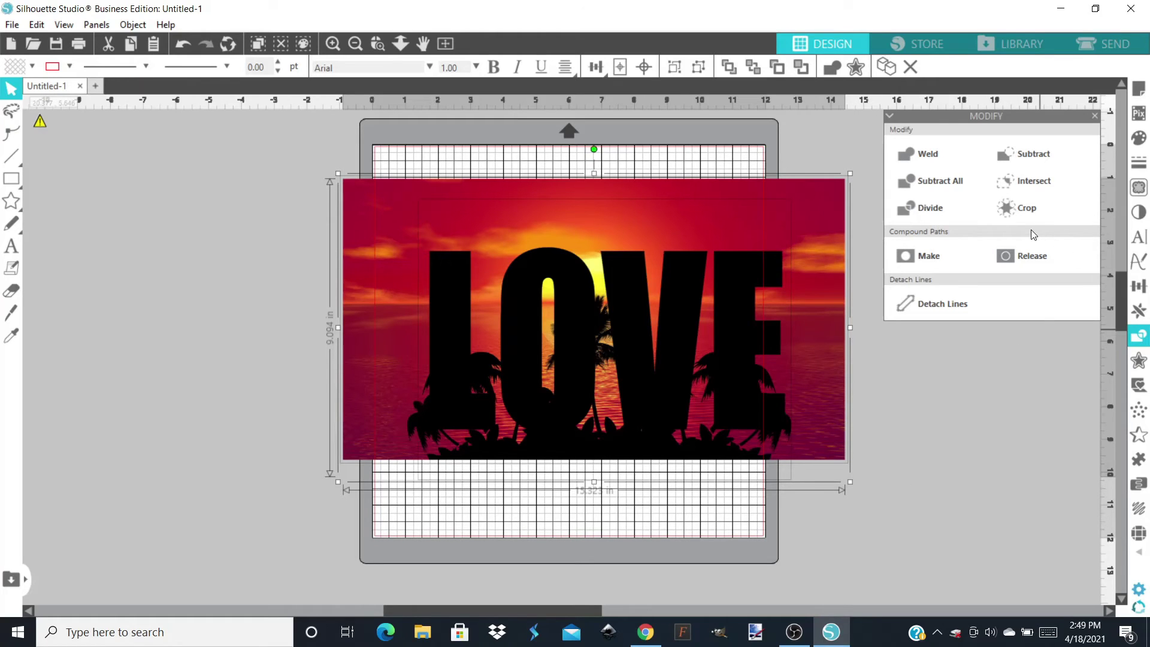
{"action": "left_click", "coordinate": [1028, 210]}
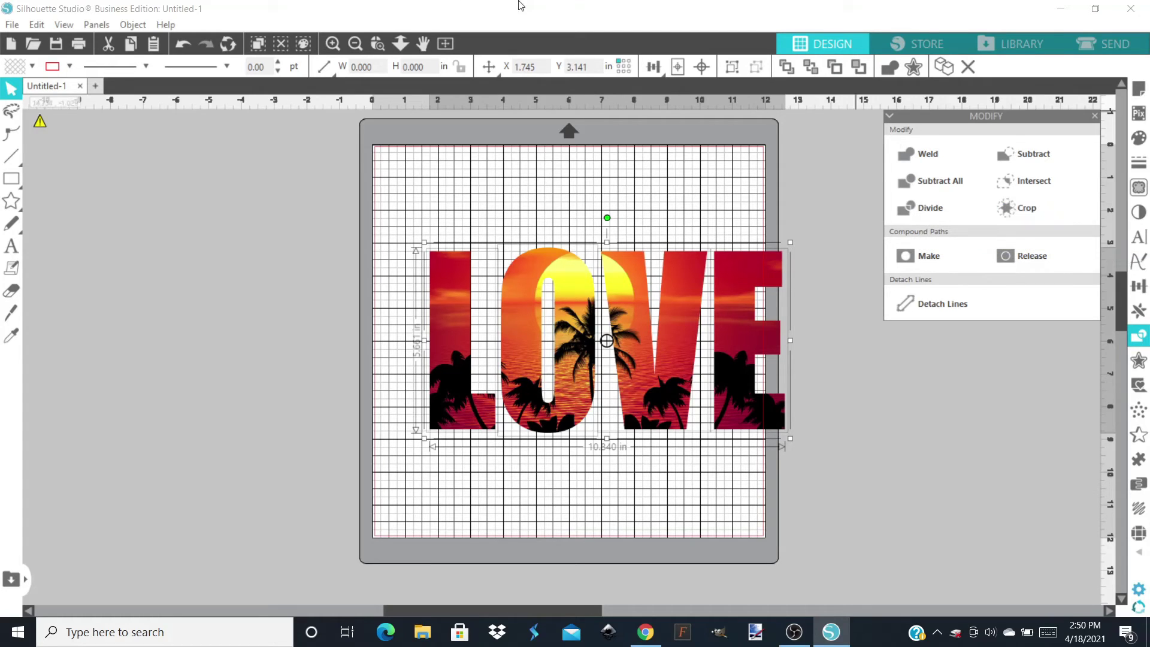
- Enlarge the sunset-filled letter L proportionally to about 2.65 × 7.19 in, extending it up and outward from the other letters
{"action": "left_click", "coordinate": [333, 43]}
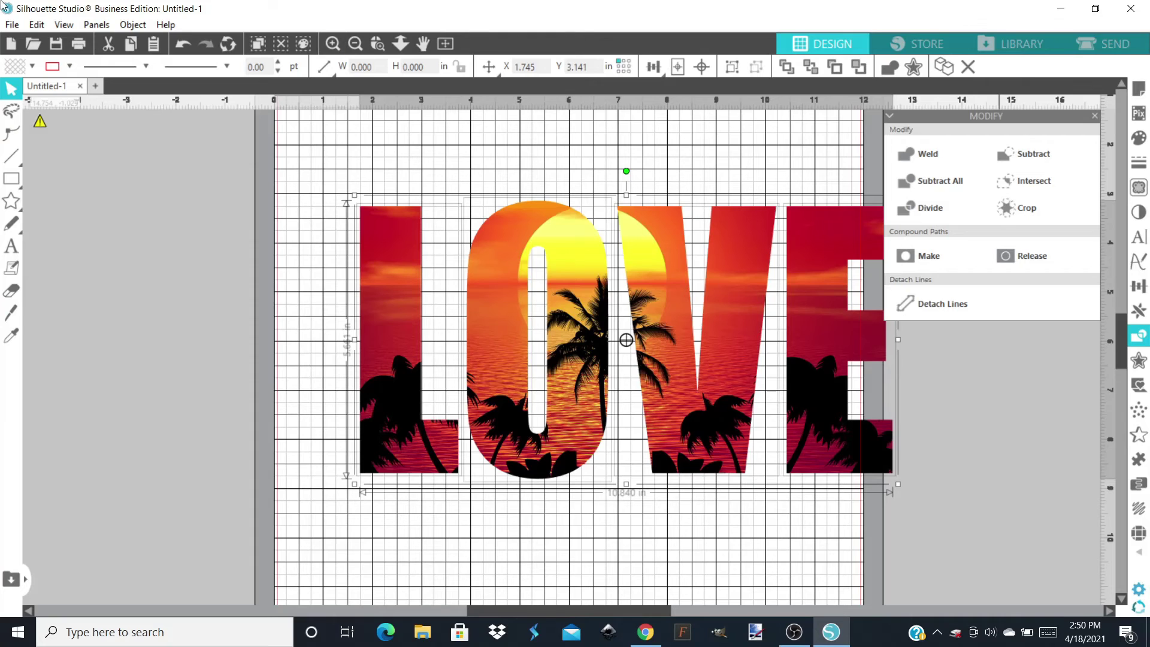
{"action": "left_click", "coordinate": [221, 229]}
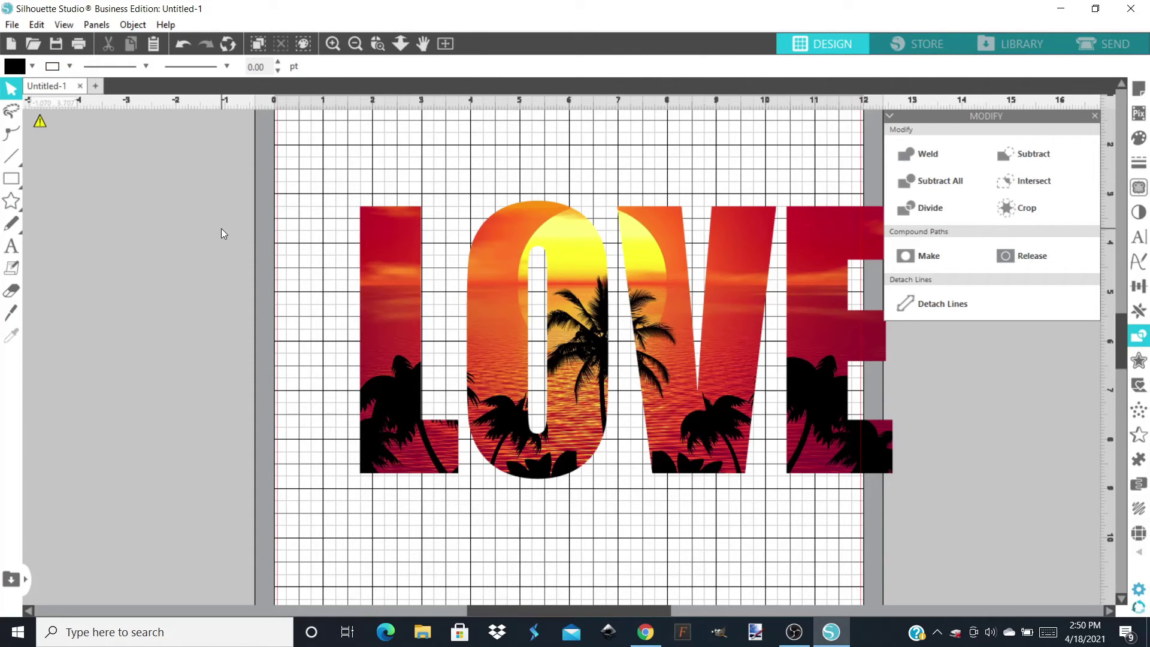
{"action": "left_click", "coordinate": [391, 275]}
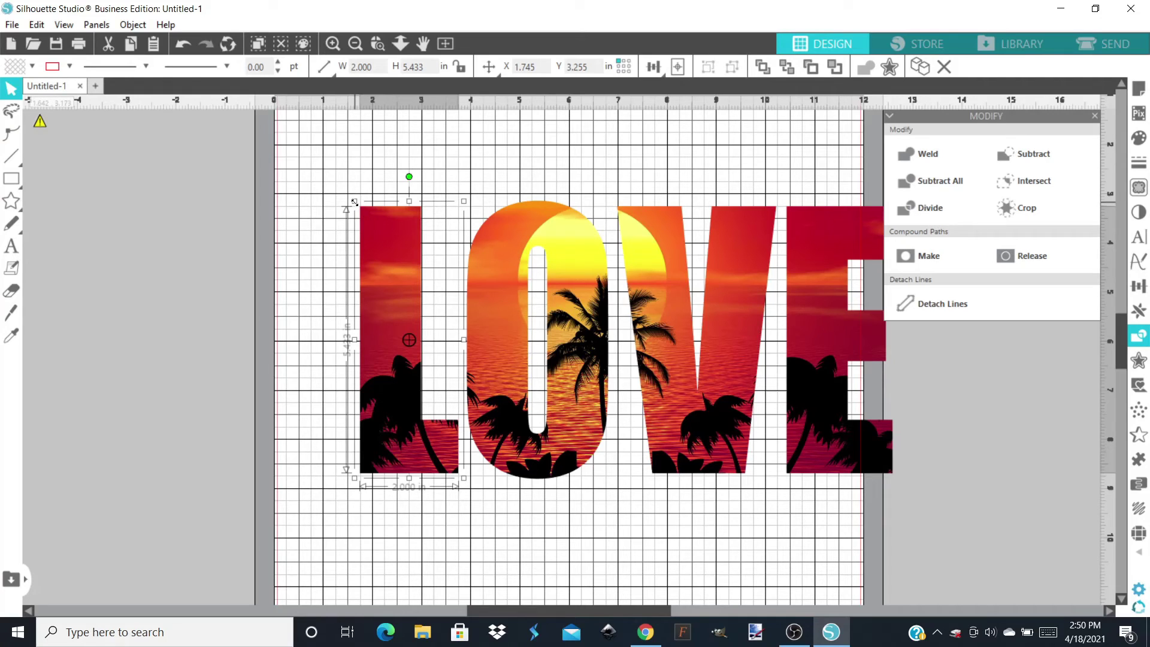
{"action": "left_click_drag", "start_coordinate": [354, 202], "coordinate": [280, 133]}
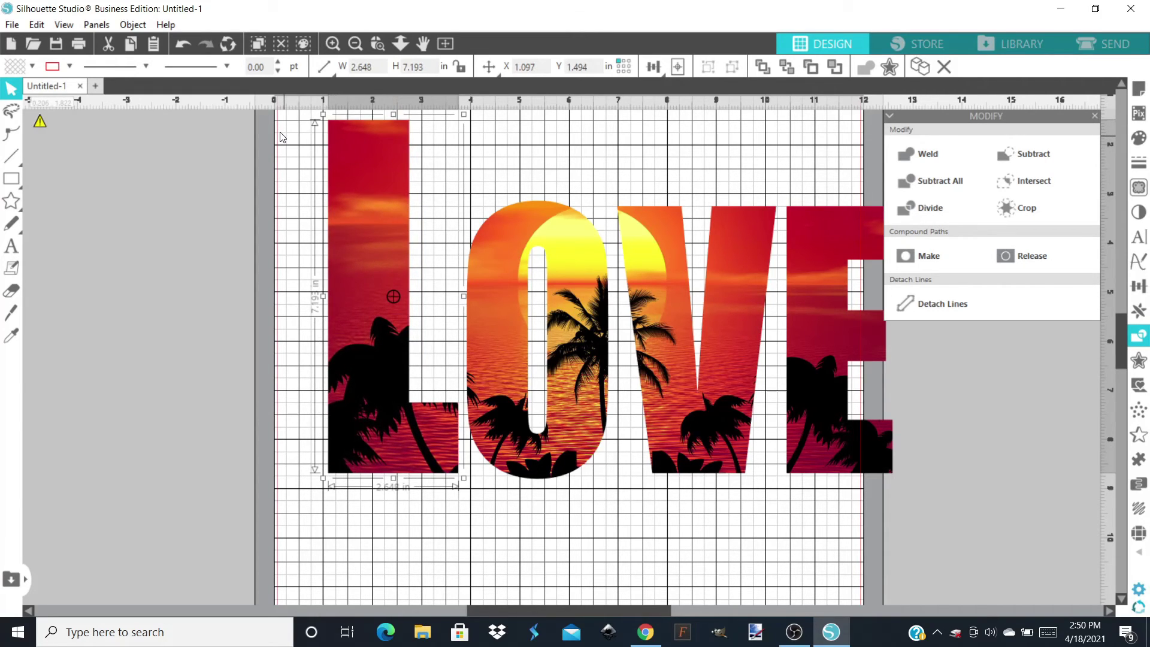
- Enlarge and widen the letter E to about 2.81 × 5.63 in, and move it up slightly to line up with the lettering's base
{"action": "left_click", "coordinate": [825, 390]}
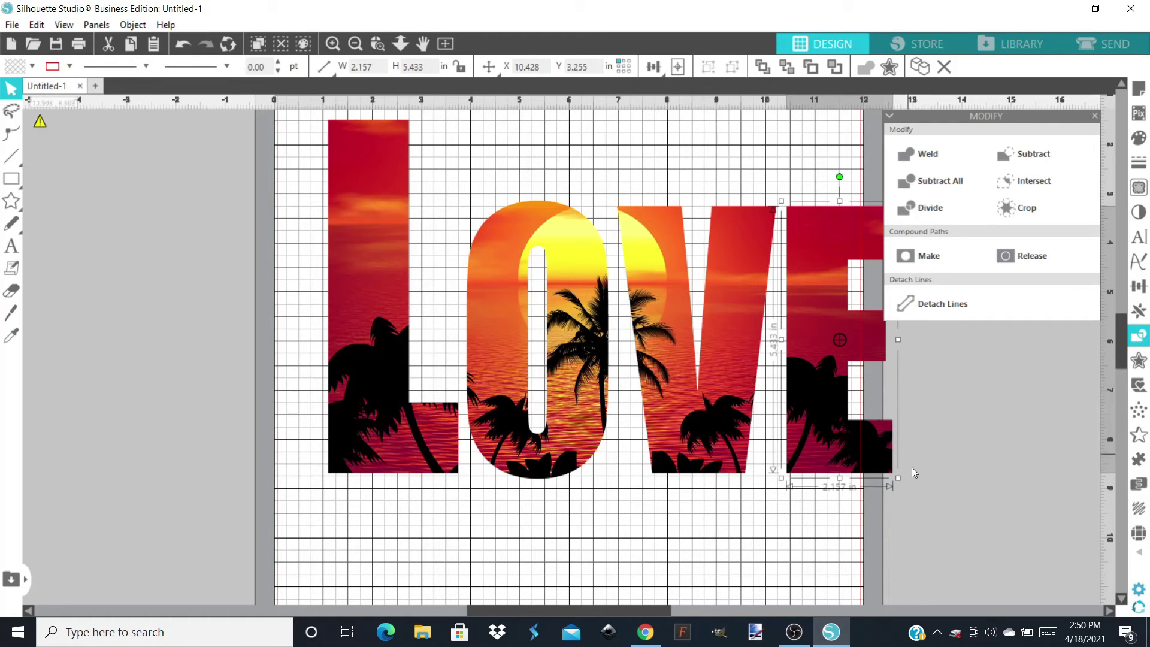
{"action": "left_click_drag", "start_coordinate": [896, 479], "coordinate": [925, 478]}
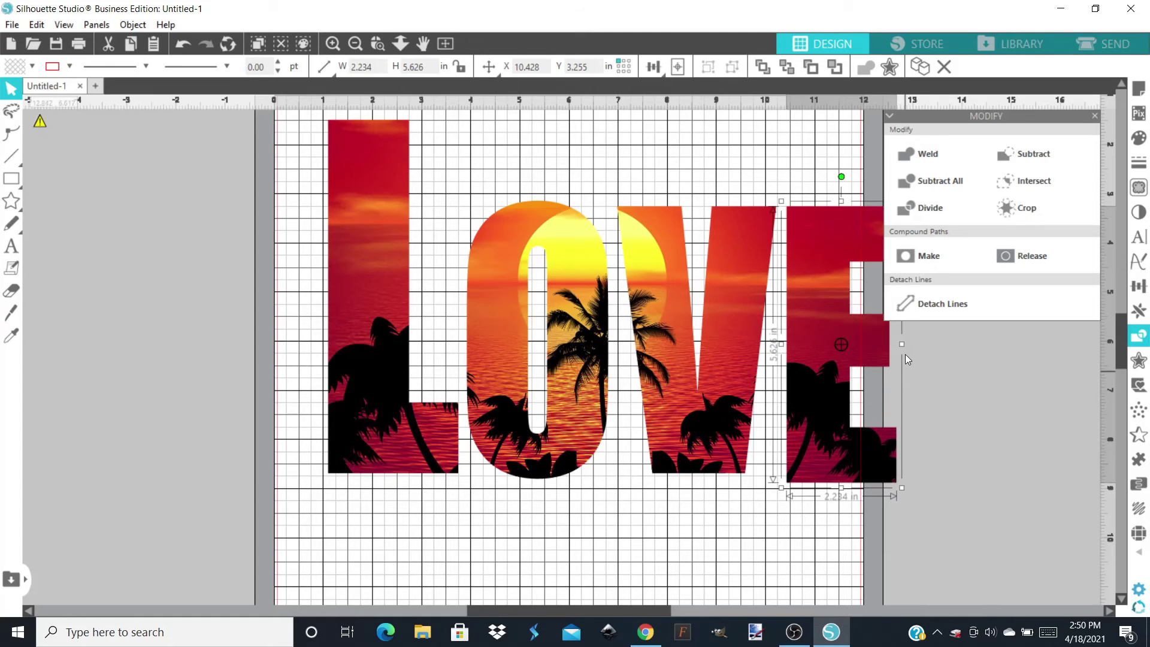
{"action": "left_click_drag", "start_coordinate": [902, 344], "coordinate": [930, 340]}
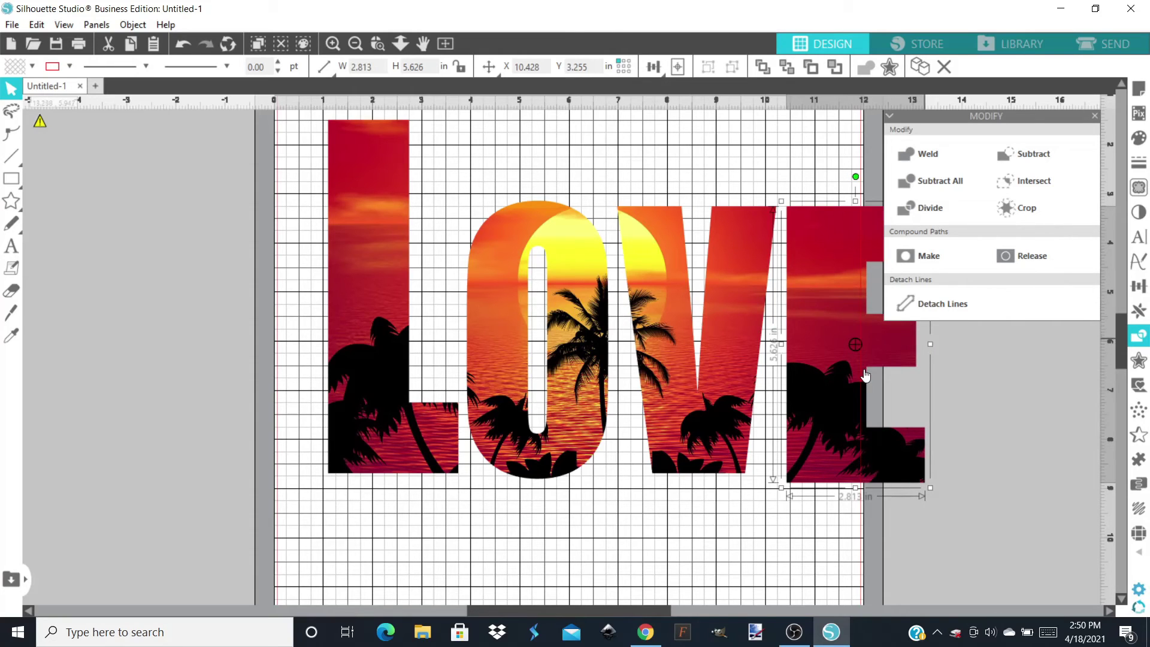
{"action": "left_click_drag", "start_coordinate": [840, 379], "coordinate": [840, 372]}
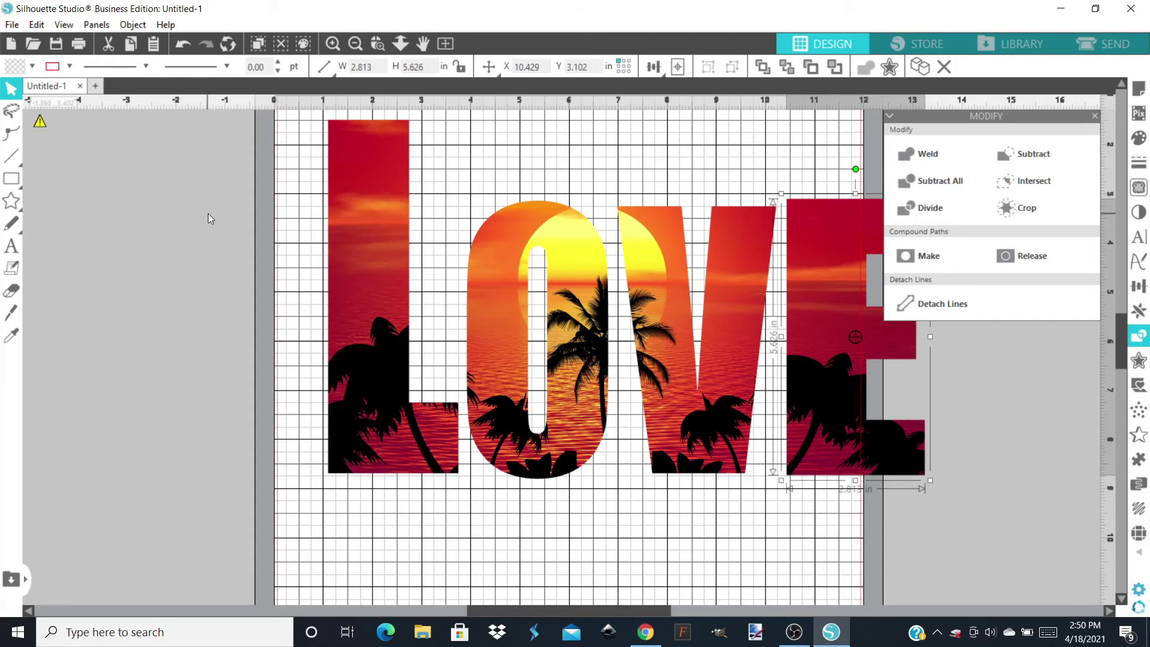
{"action": "left_click_drag", "start_coordinate": [286, 105], "coordinate": [469, 412]}
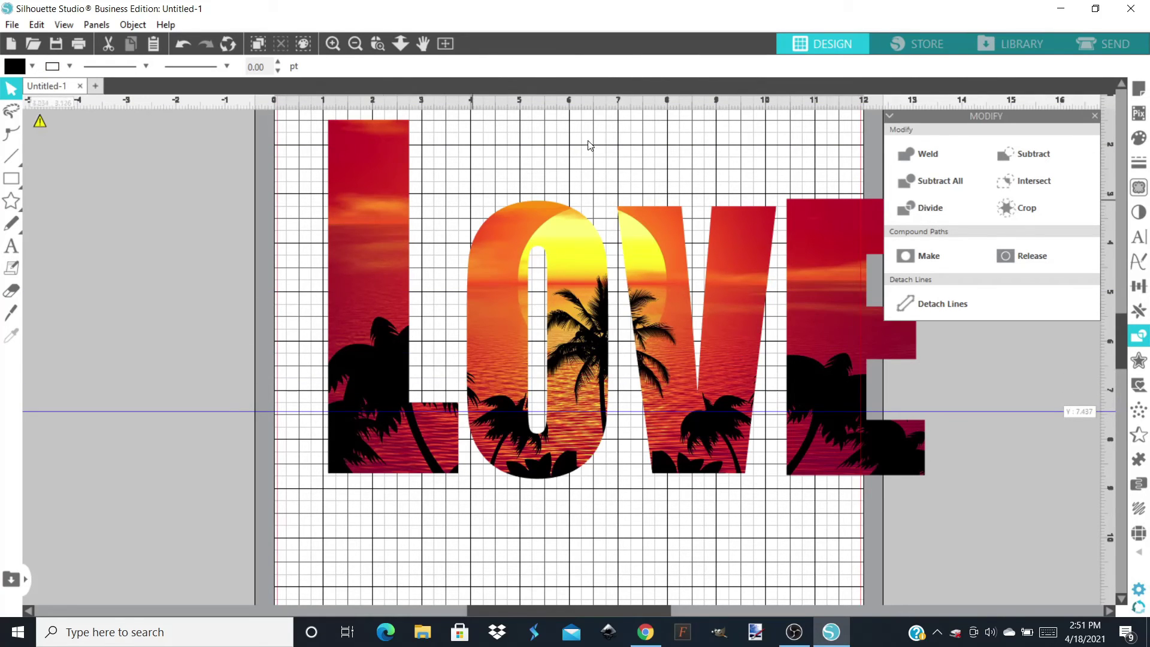
- Group all four sunset-filled letters together, and remove the stray horizontal guide line crossing the lettering
{"action": "left_click", "coordinate": [353, 45]}
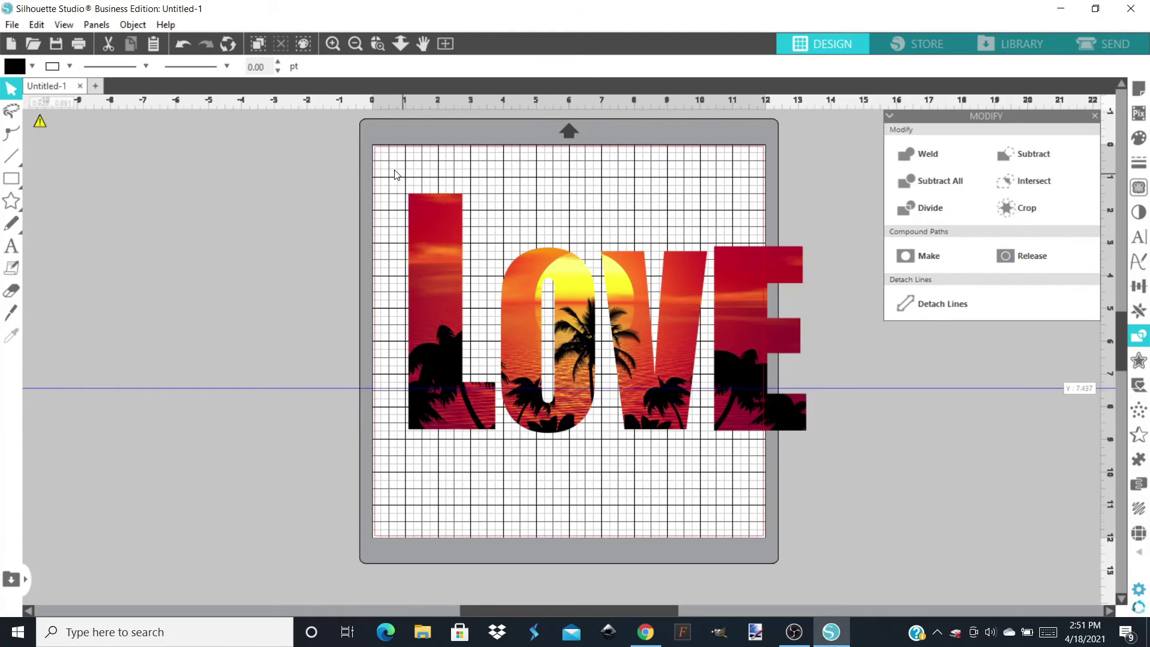
{"action": "left_click_drag", "start_coordinate": [392, 171], "coordinate": [868, 573]}
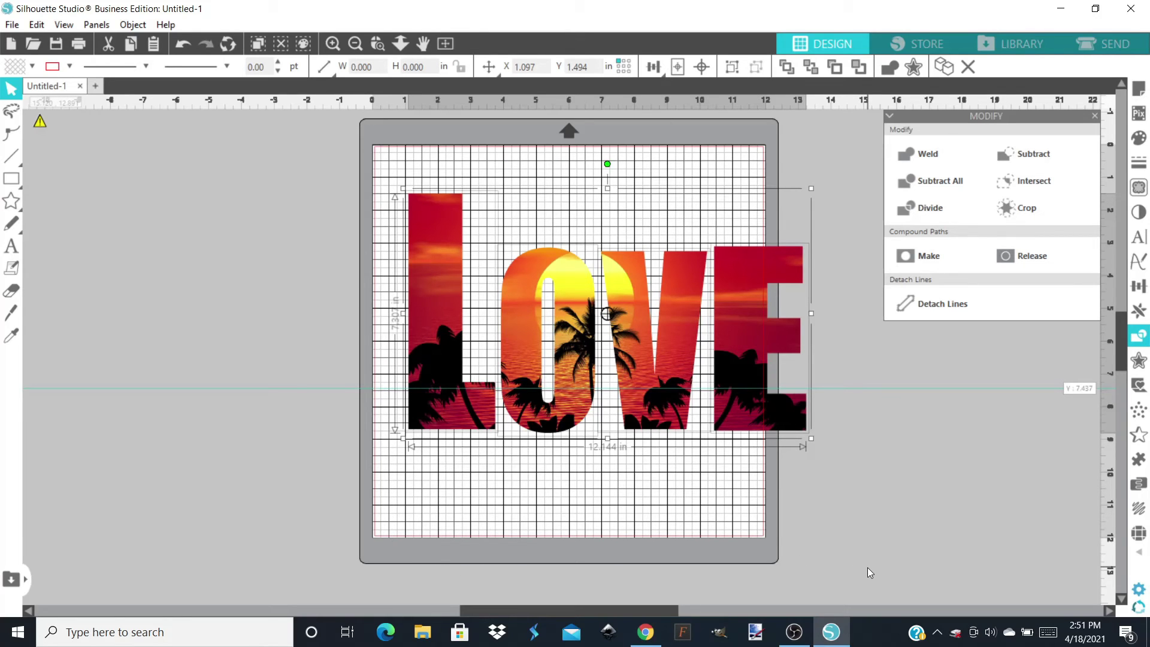
{"action": "key", "text": "ctrl+g"}
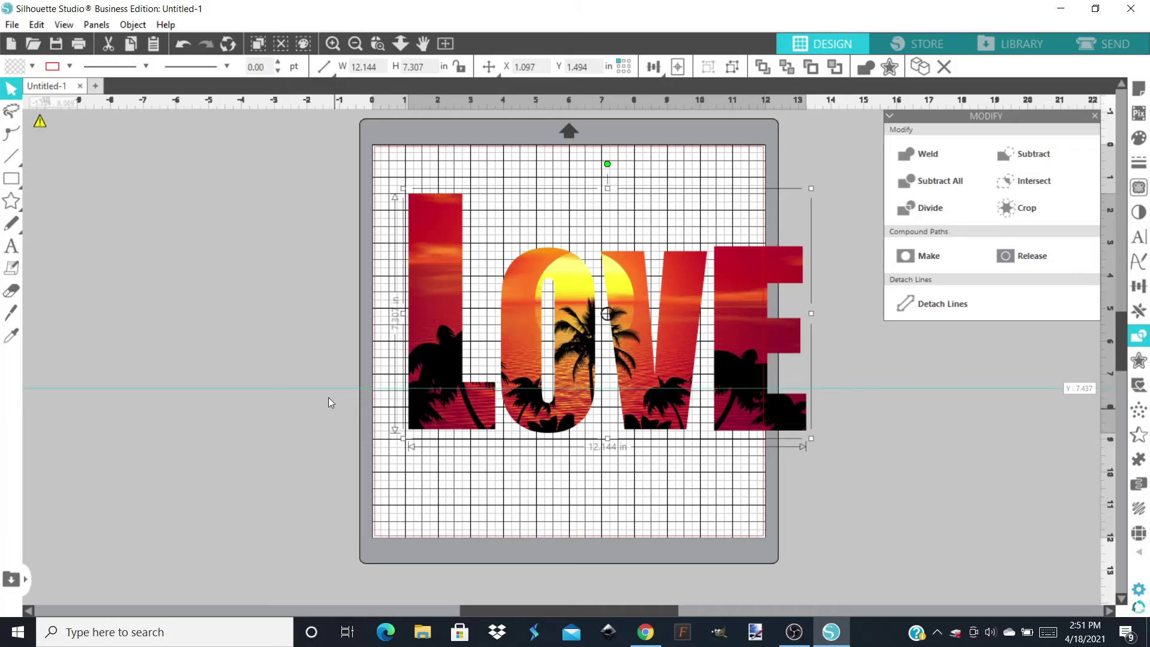
{"action": "left_click_drag", "start_coordinate": [325, 389], "coordinate": [367, 100]}
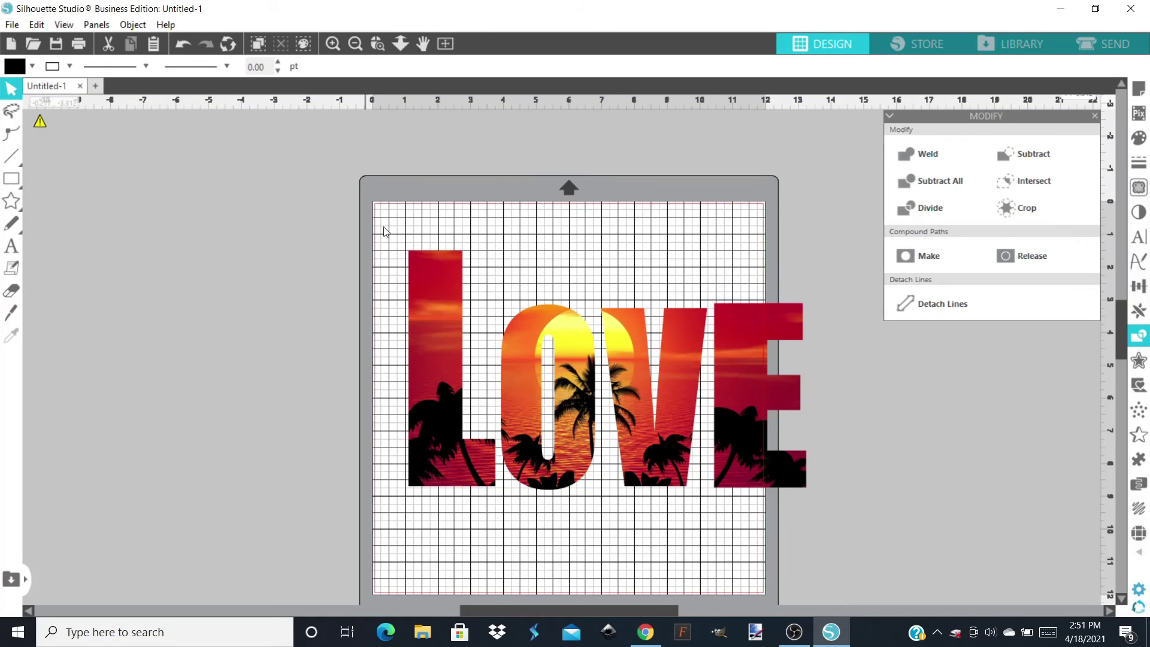
- Scale the grouped LOVE lettering down to about 10.9 × 6.6 in and move it fully inside the cutting mat
{"action": "left_click", "coordinate": [442, 458]}
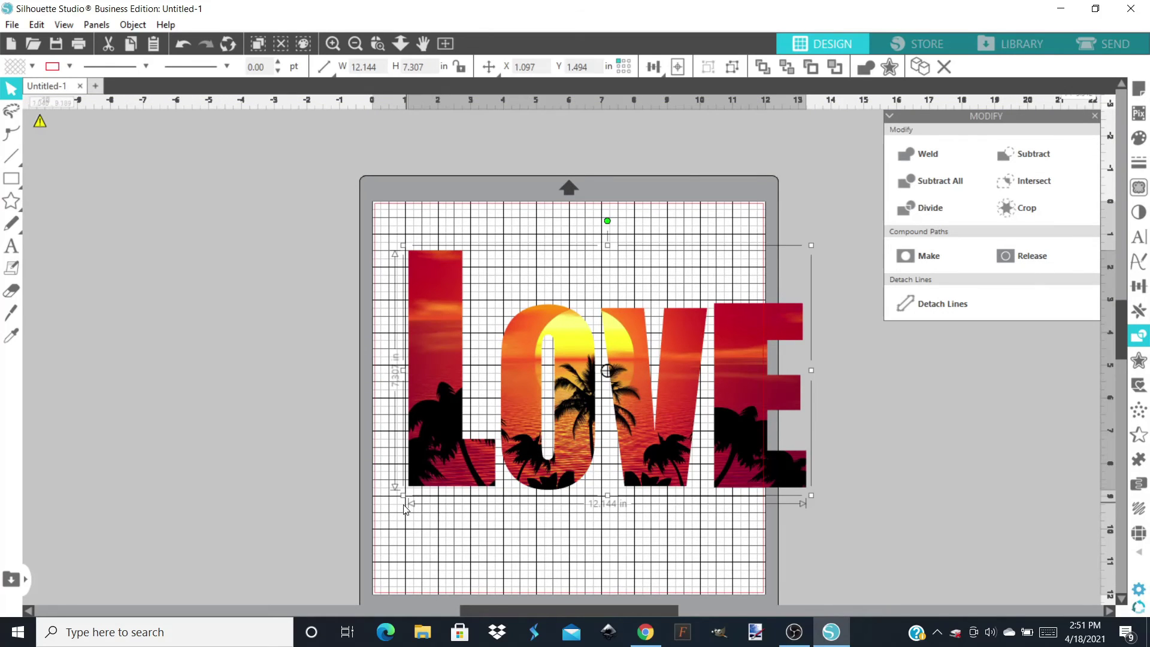
{"action": "mouse_move", "coordinate": [401, 495]}
{"action": "left_mouse_down"}
{"action": "mouse_move", "coordinate": [231, 597]}
{"action": "mouse_move", "coordinate": [570, 393]}
{"action": "mouse_move", "coordinate": [347, 490]}
{"action": "mouse_move", "coordinate": [386, 505]}
{"action": "left_mouse_up"}
{"action": "left_click_drag", "start_coordinate": [423, 444], "coordinate": [424, 446]}
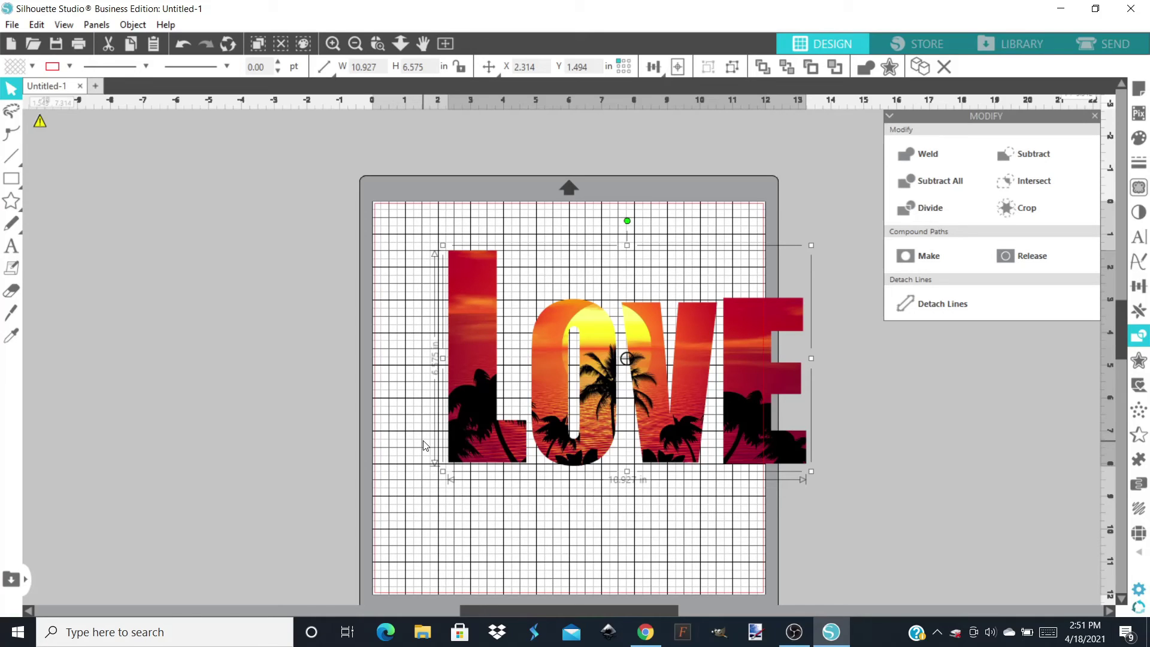
{"action": "left_click_drag", "start_coordinate": [481, 338], "coordinate": [426, 322]}
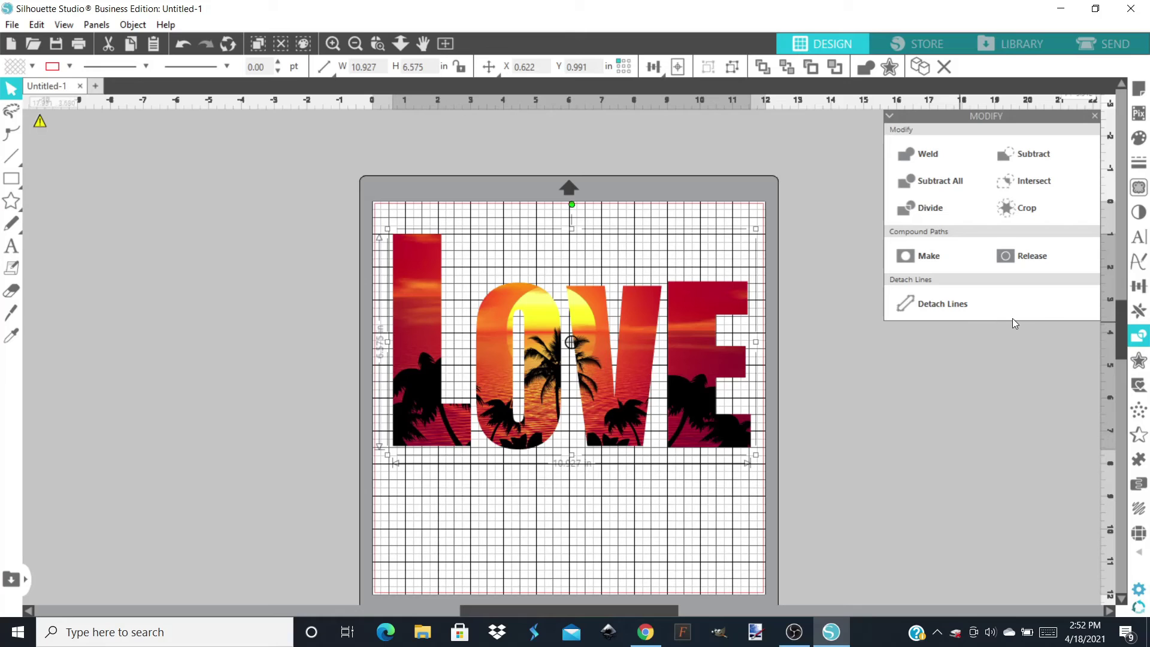
- Add an outward offset of 0.085 in with square corners around the grouped LOVE lettering
{"action": "left_click", "coordinate": [1141, 364]}
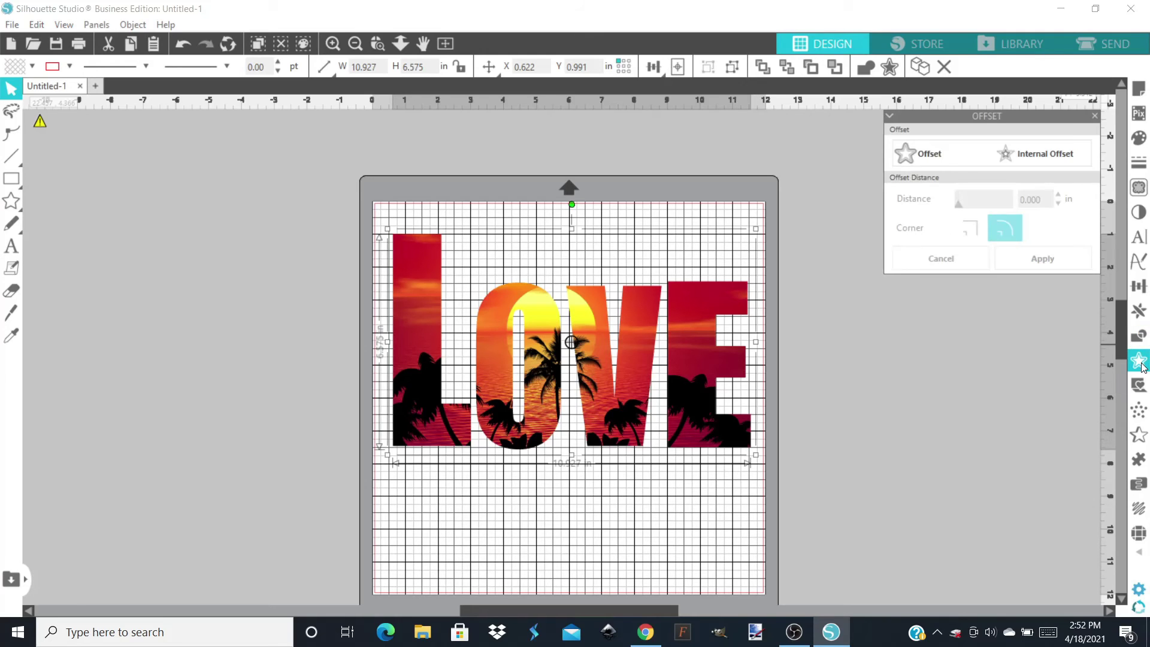
{"action": "left_click", "coordinate": [950, 161]}
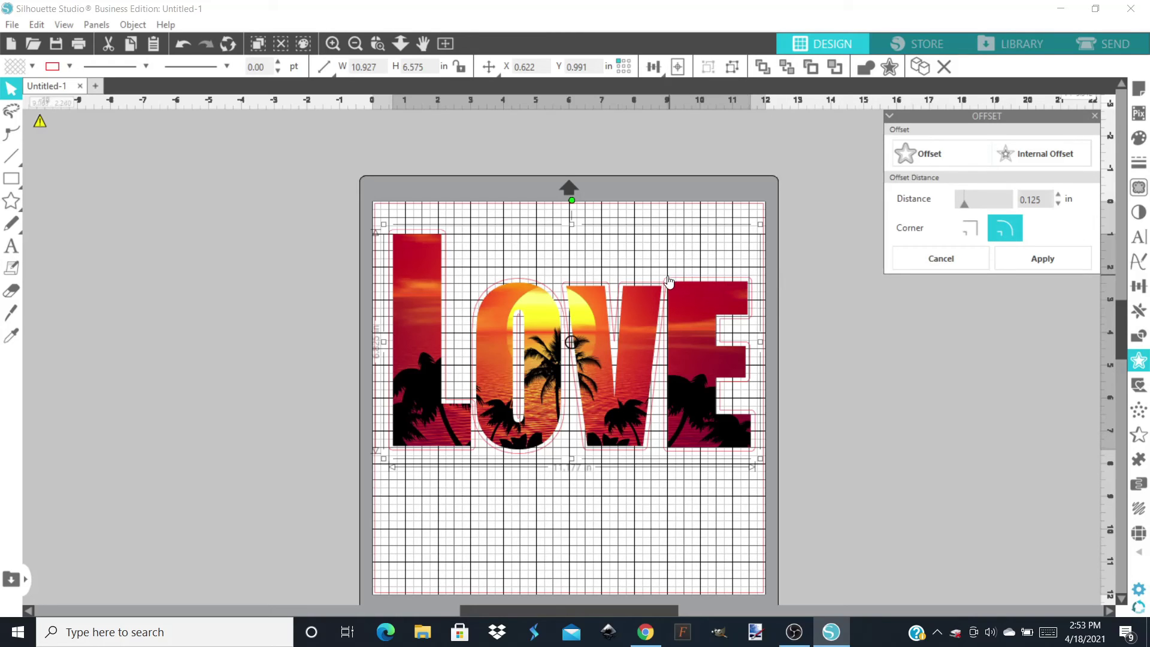
{"action": "left_click", "coordinate": [965, 230]}
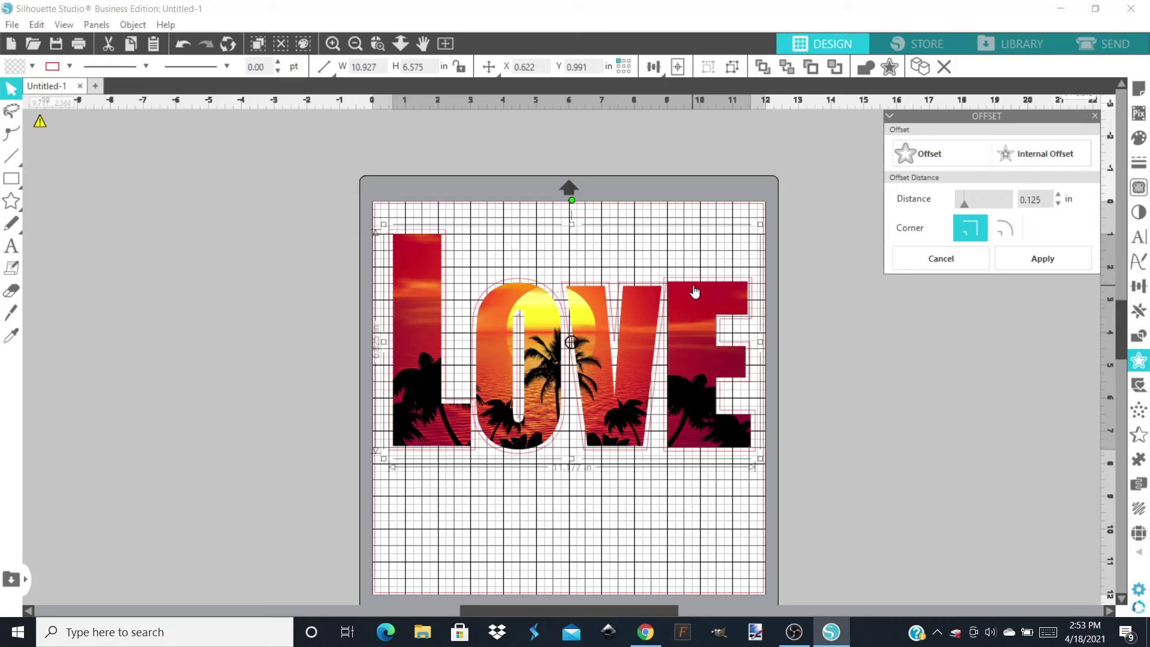
{"action": "left_click", "coordinate": [1058, 204]}
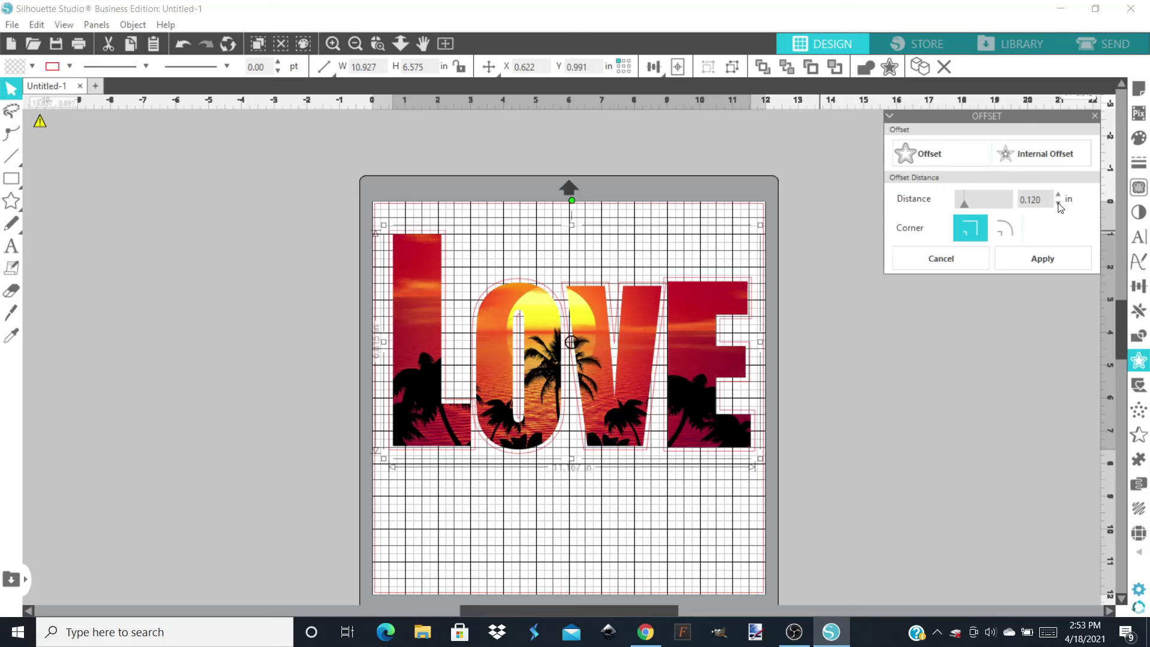
{"action": "left_click", "coordinate": [1058, 204]}
{"action": "left_click", "coordinate": [1058, 204]}
{"action": "left_click", "coordinate": [1058, 205]}
{"action": "left_click", "coordinate": [1058, 204]}
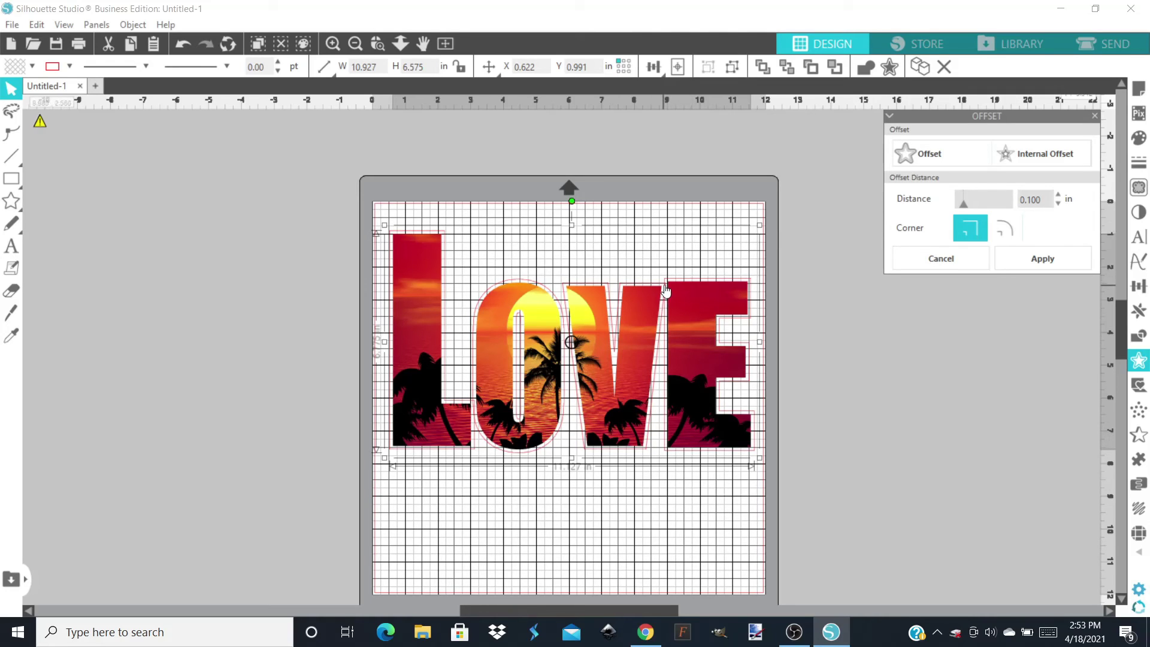
{"action": "left_click", "coordinate": [1058, 204]}
{"action": "left_click", "coordinate": [1059, 204]}
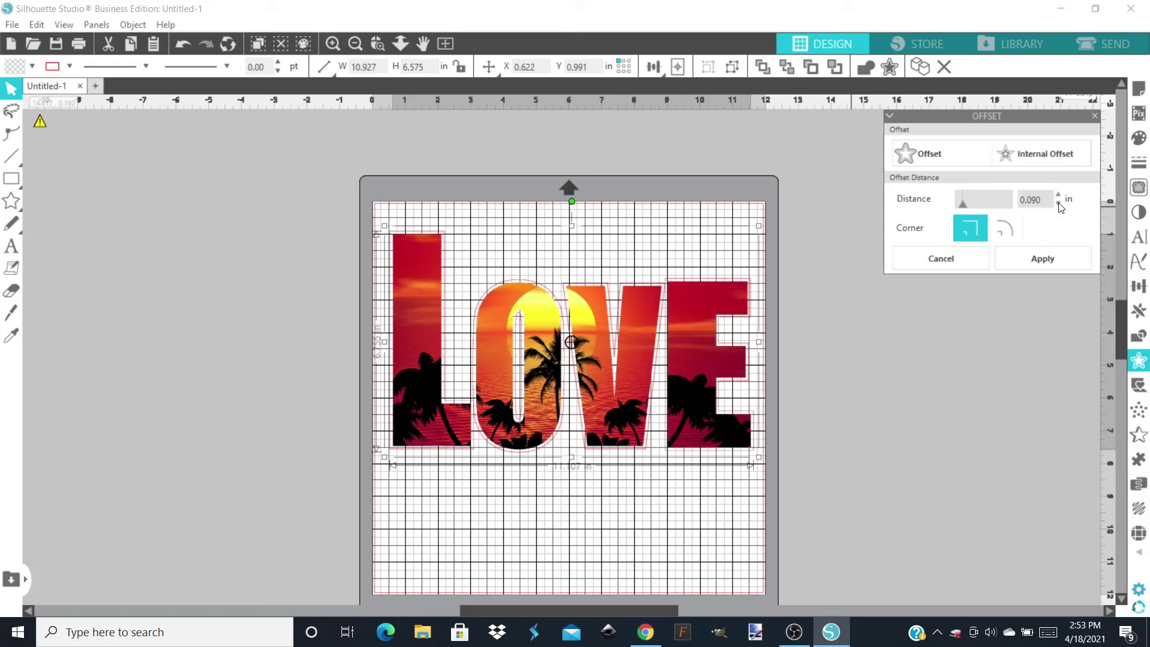
{"action": "left_click", "coordinate": [1060, 205]}
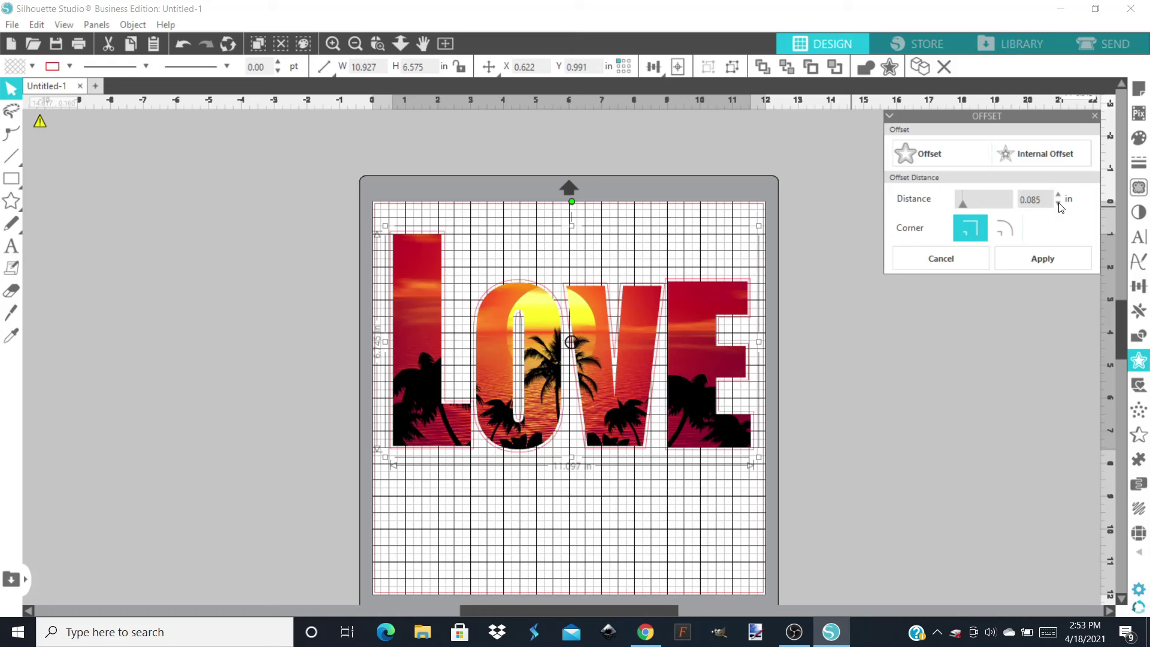
{"action": "left_click", "coordinate": [1026, 258]}
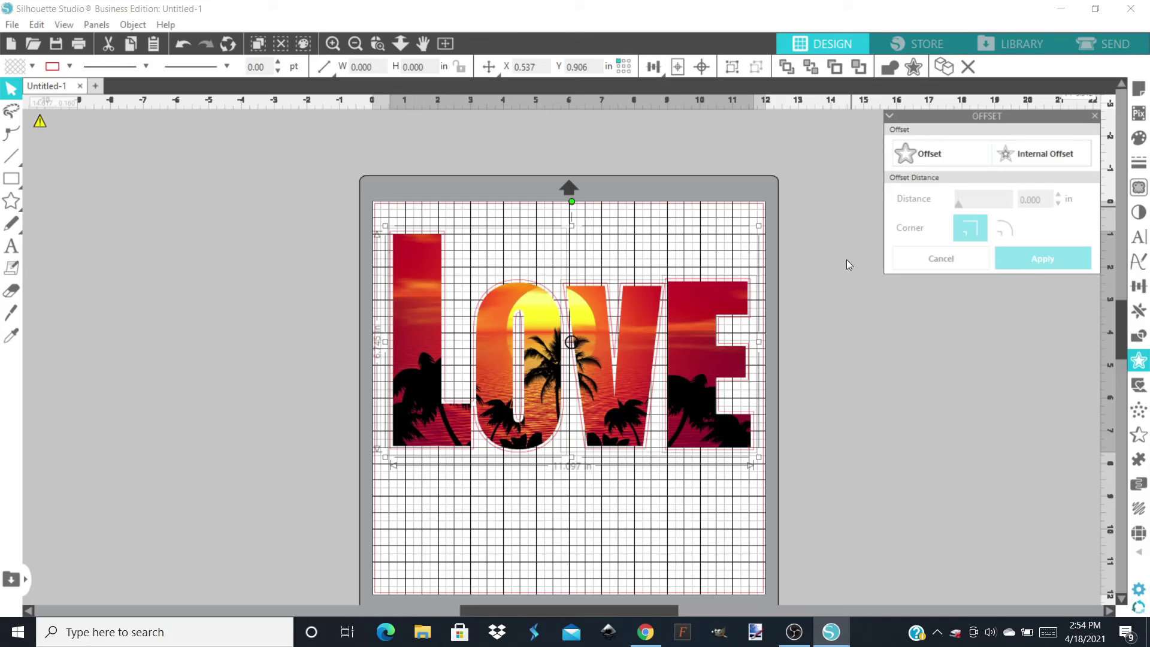
- Set both the fill colour and the line colour of the LOVE offset to black
{"action": "left_click", "coordinate": [32, 66]}
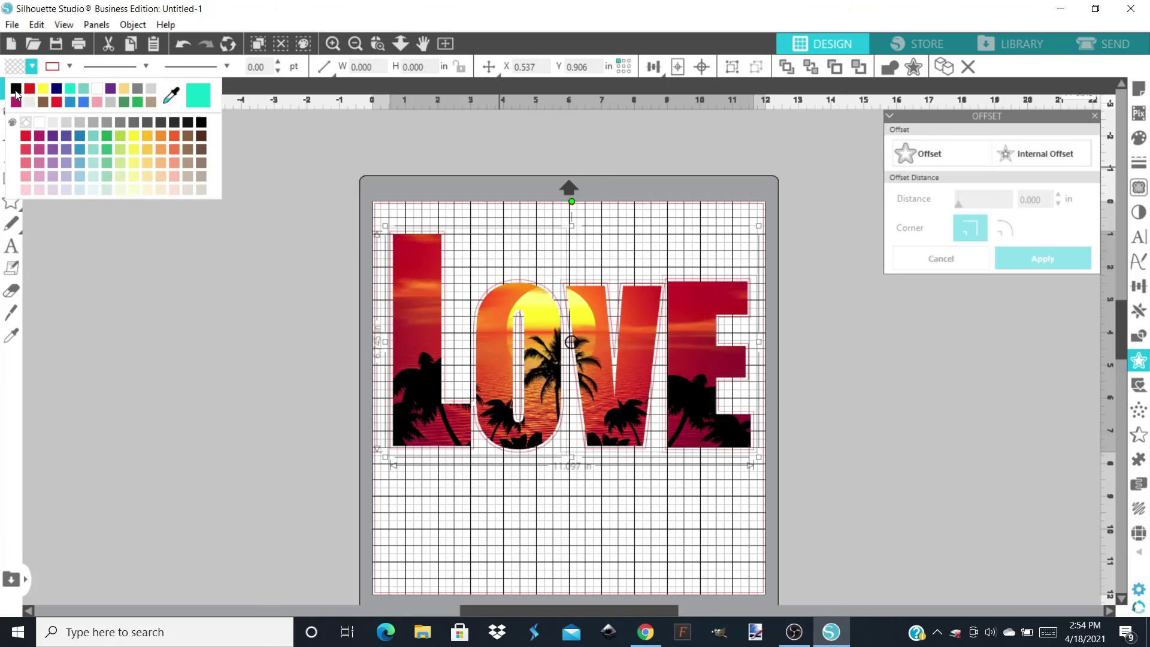
{"action": "left_click", "coordinate": [16, 89]}
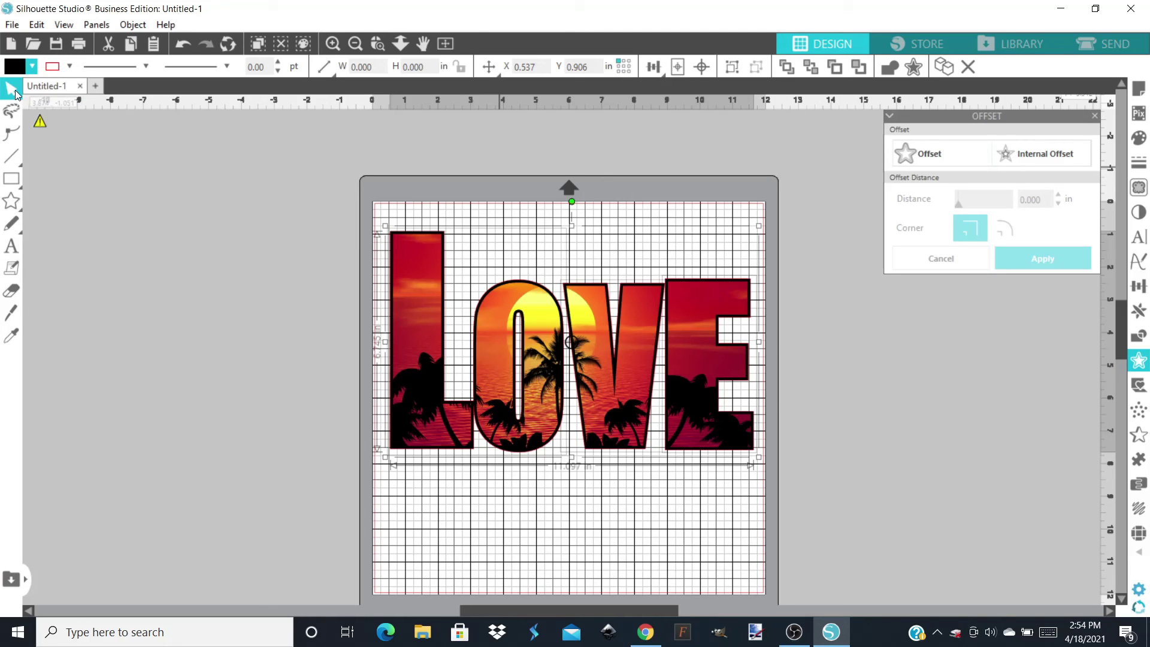
{"action": "left_click", "coordinate": [72, 66]}
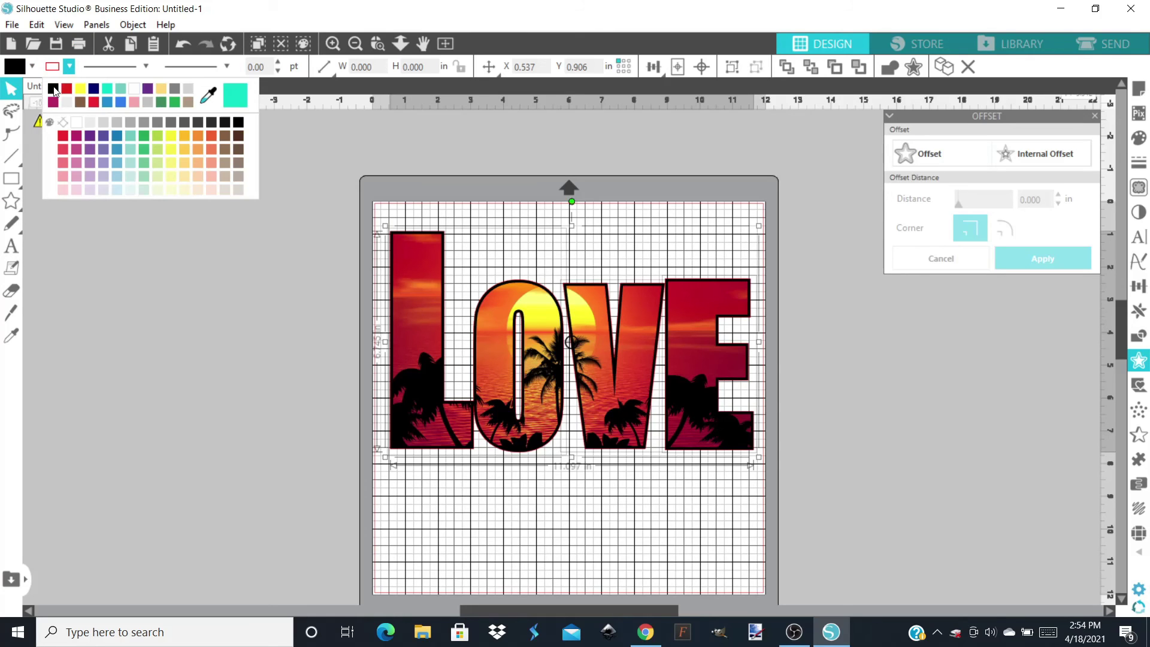
{"action": "left_click", "coordinate": [55, 90]}
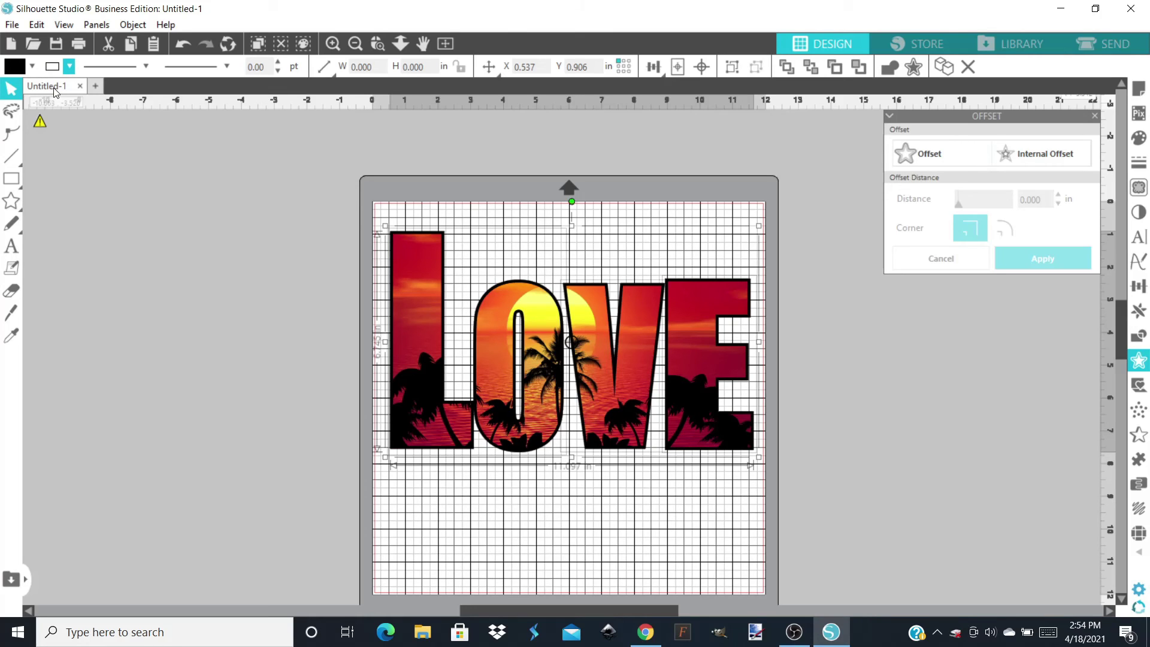
- Group the separate black offset shapes behind the LOVE letters
{"action": "left_click", "coordinate": [354, 45]}
{"action": "left_click", "coordinate": [355, 44]}
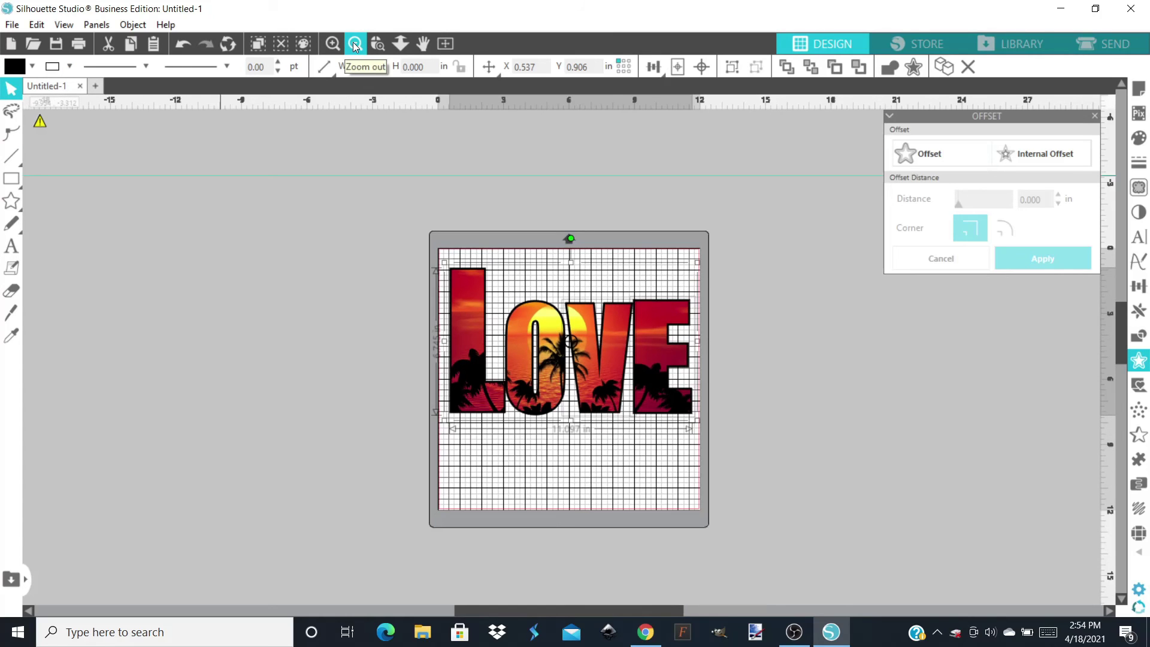
{"action": "left_click", "coordinate": [333, 44]}
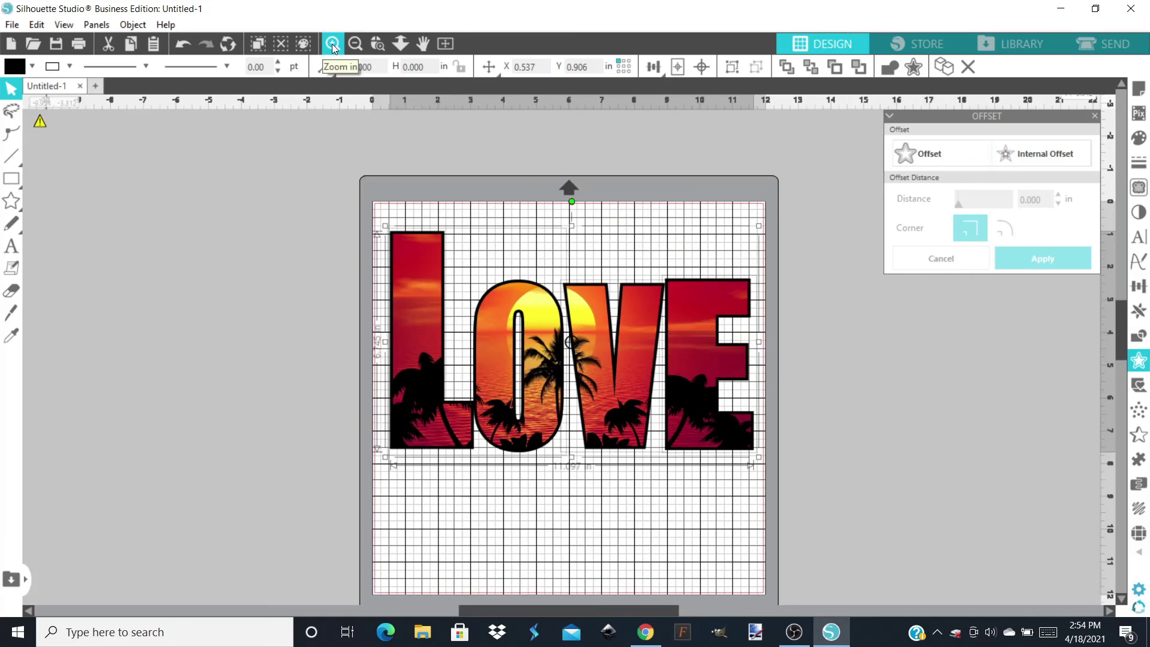
{"action": "left_click", "coordinate": [331, 45]}
{"action": "left_click", "coordinate": [332, 45]}
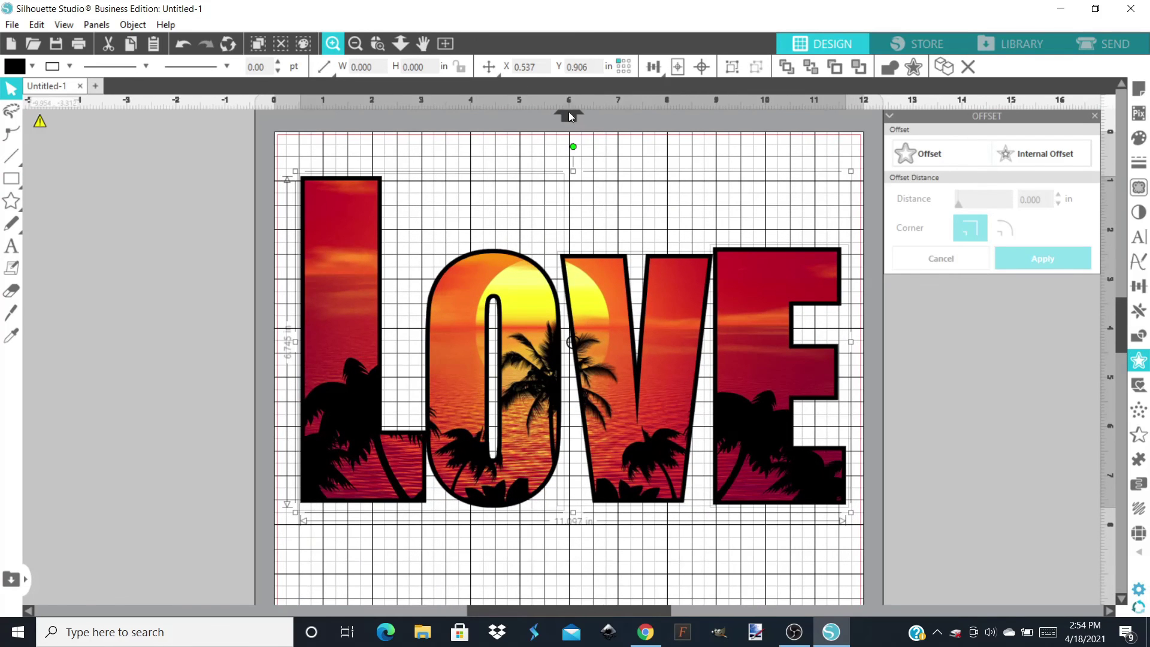
{"action": "mouse_move", "coordinate": [489, 66]}
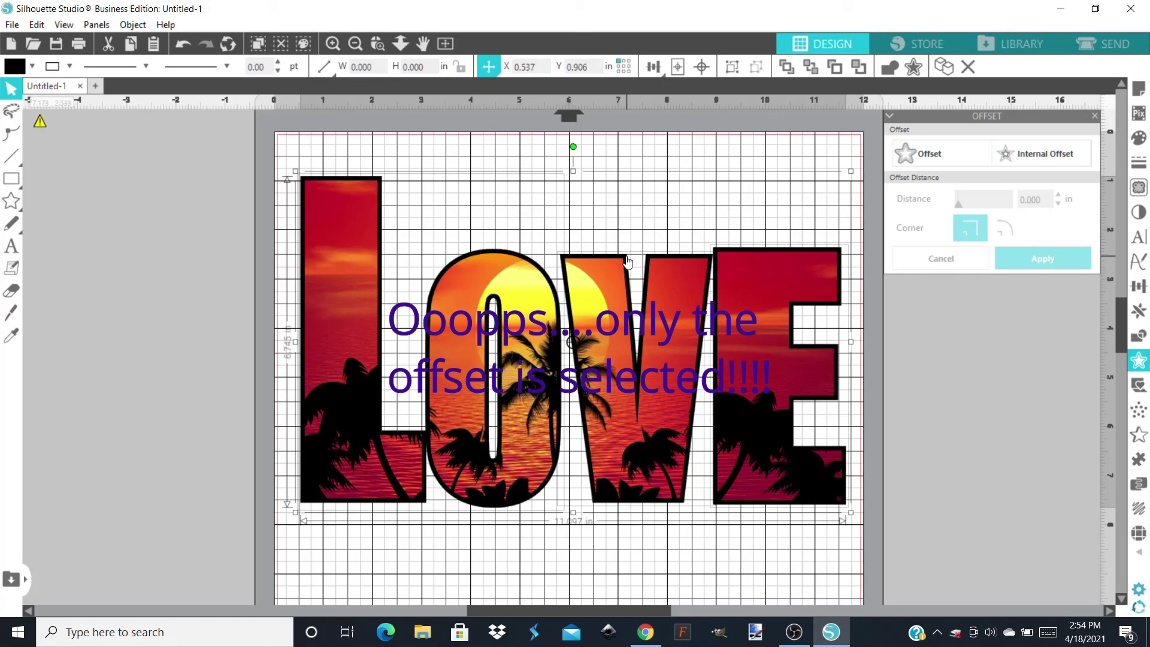
{"action": "key", "text": "i"}
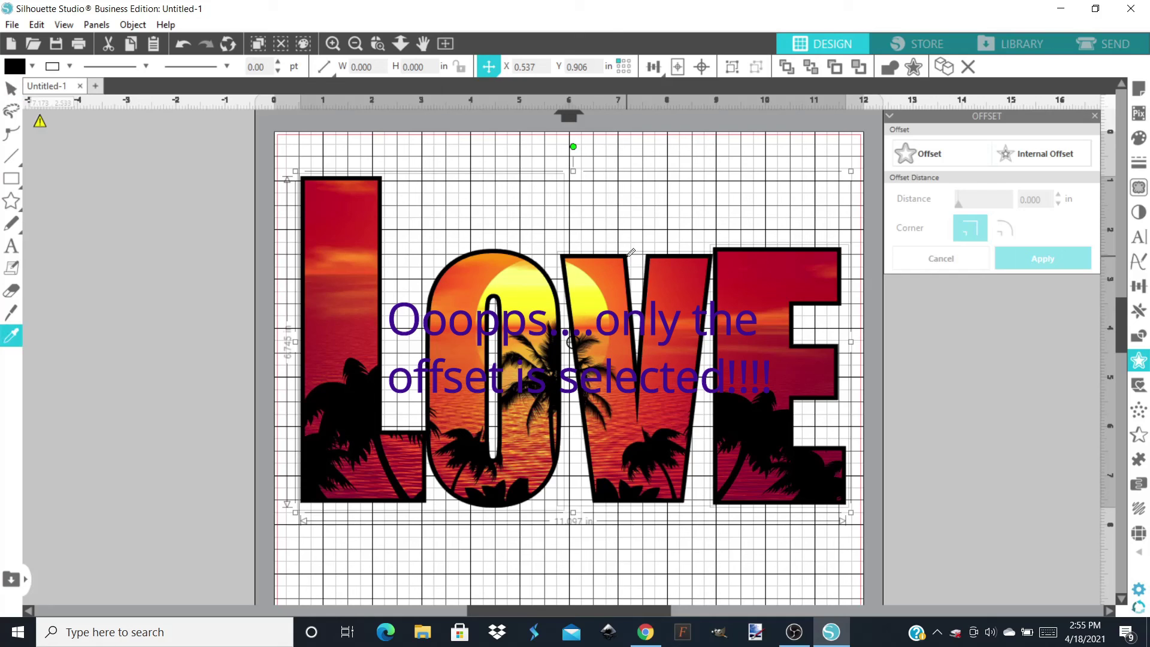
{"action": "key", "text": "v"}
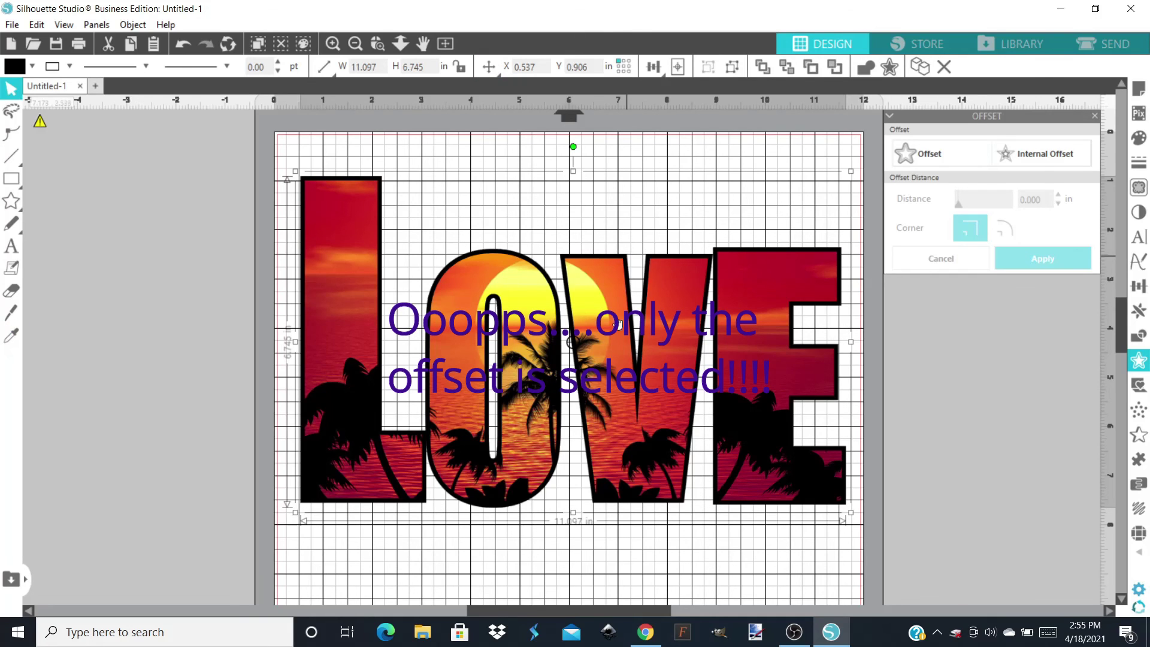
- Try enlarging the grouped black offset to about 12.9 × 7.8 in, and undo the resize
{"action": "left_click_drag", "start_coordinate": [295, 512], "coordinate": [212, 569]}
{"action": "key", "text": "i"}
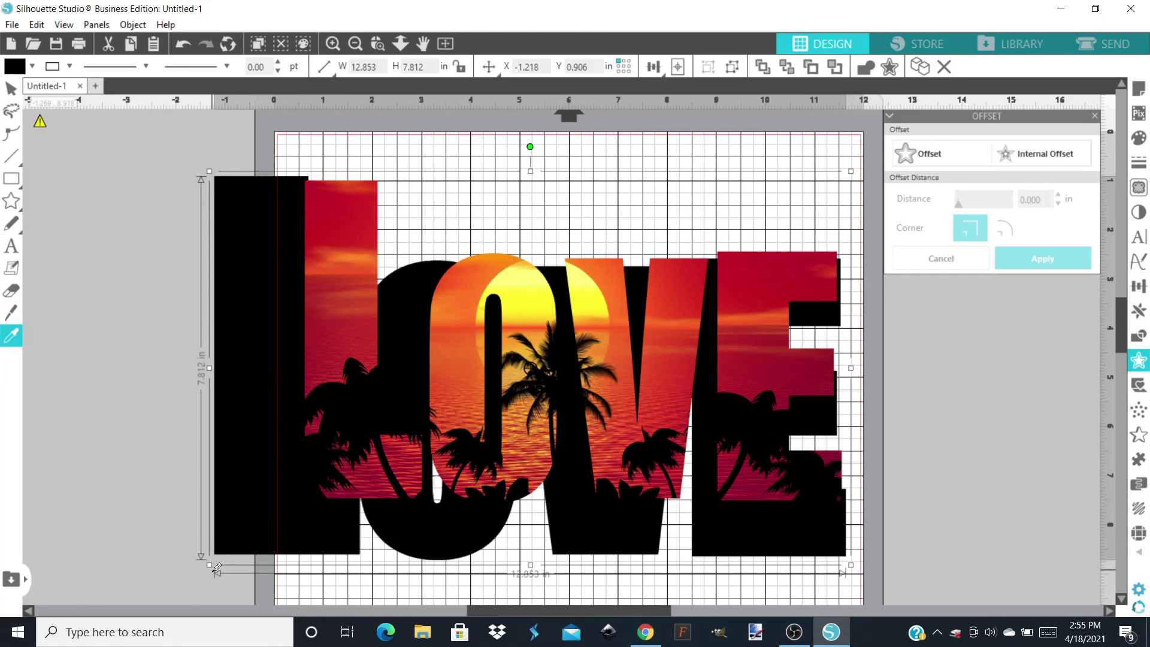
{"action": "key", "text": "ctrl+z"}
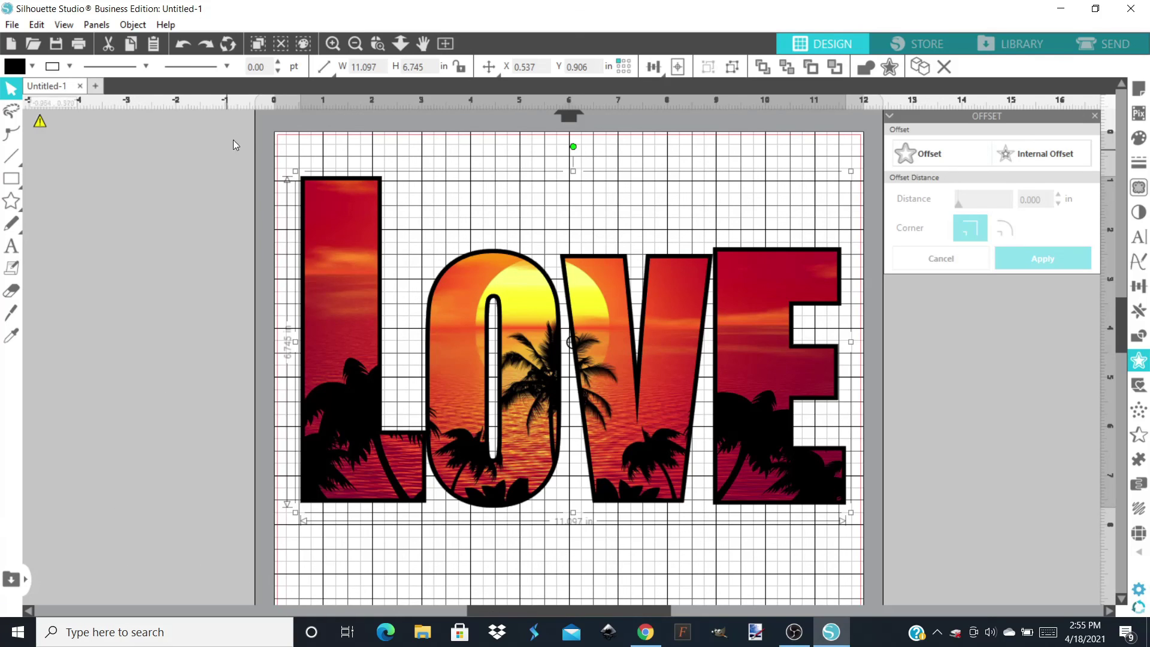
- Group the sunset letters with their black offset, and resize the whole design to about 11.0 × 6.7 in within the mat
{"action": "left_click", "coordinate": [249, 139]}
{"action": "left_click_drag", "start_coordinate": [281, 280], "coordinate": [906, 573]}
{"action": "left_click_drag", "start_coordinate": [294, 513], "coordinate": [450, 419]}
{"action": "left_click_drag", "start_coordinate": [379, 502], "coordinate": [257, 577]}
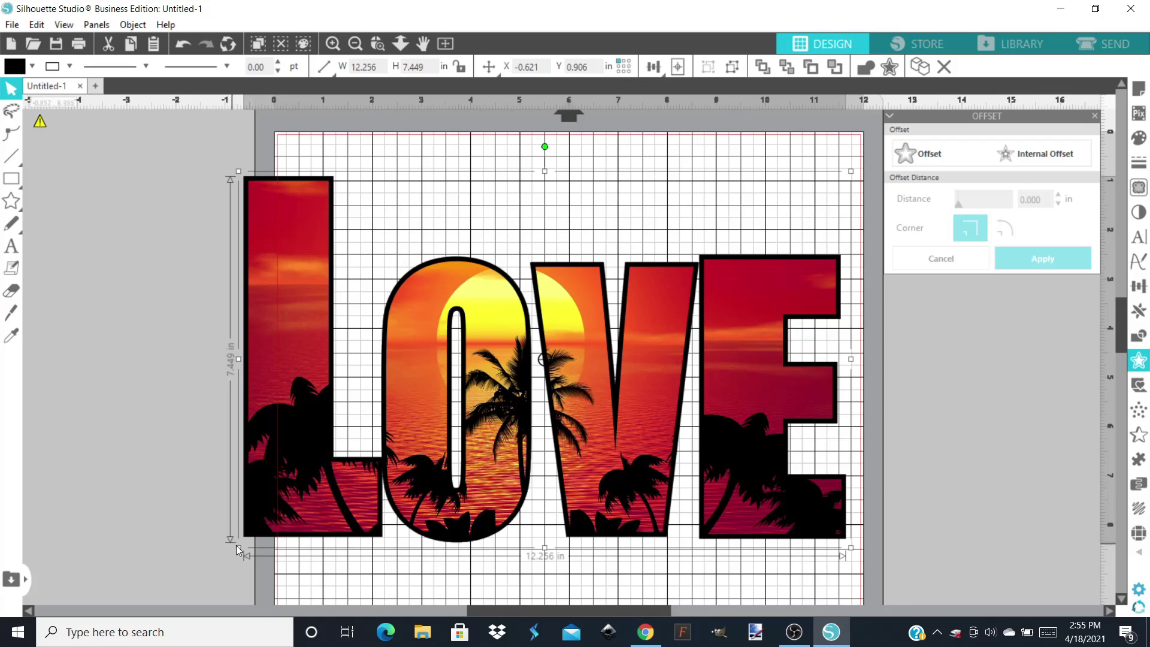
{"action": "left_click_drag", "start_coordinate": [239, 546], "coordinate": [299, 505]}
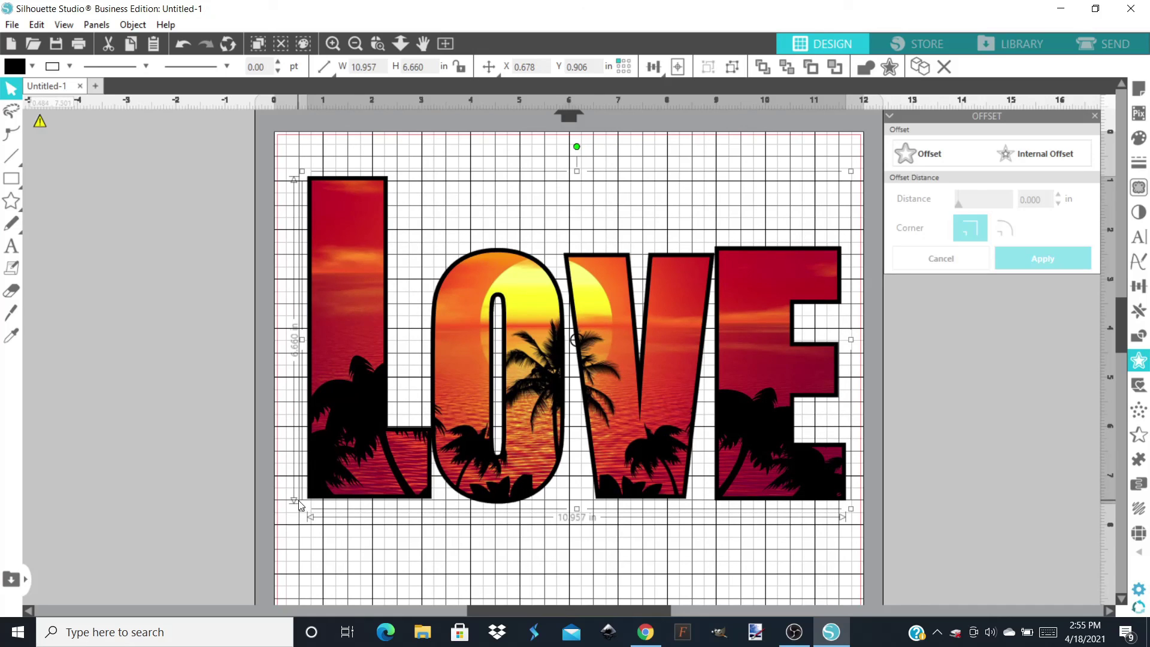